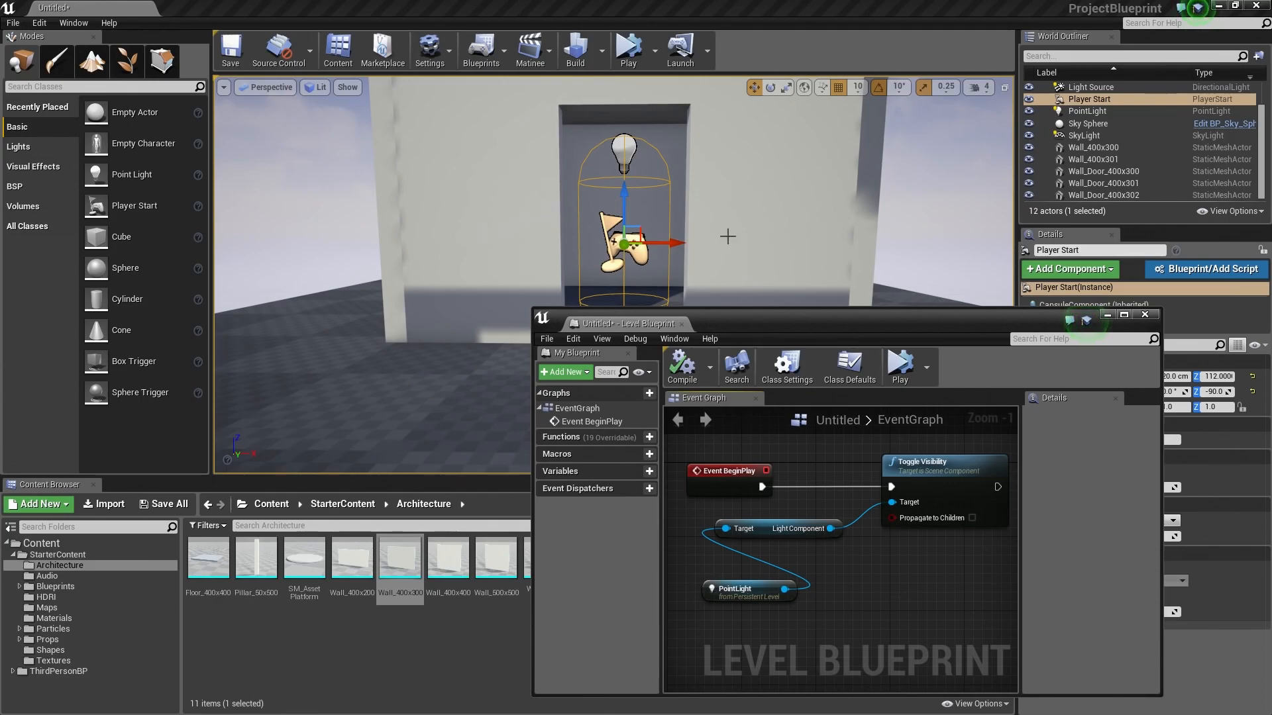
Play the level to test the Event BeginPlay light toggle, stop the simulation, and close the Level Blueprint.
left_click(726, 472)
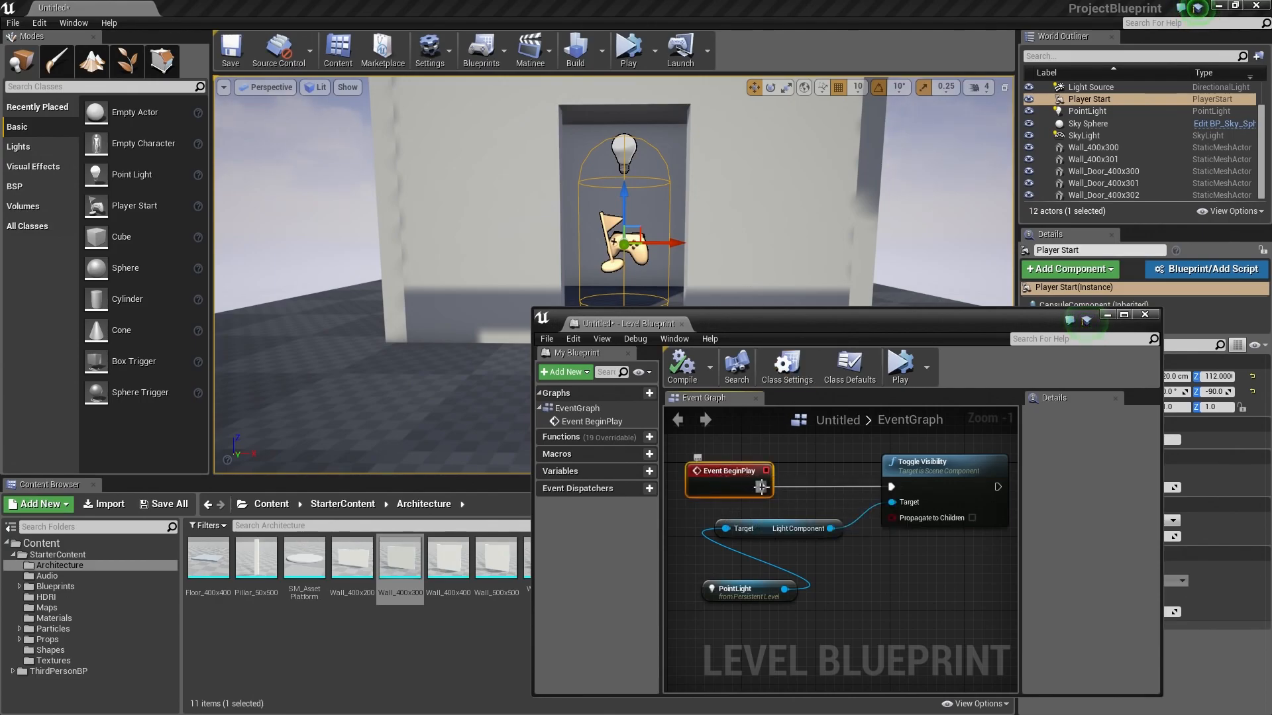
left_click(918, 481)
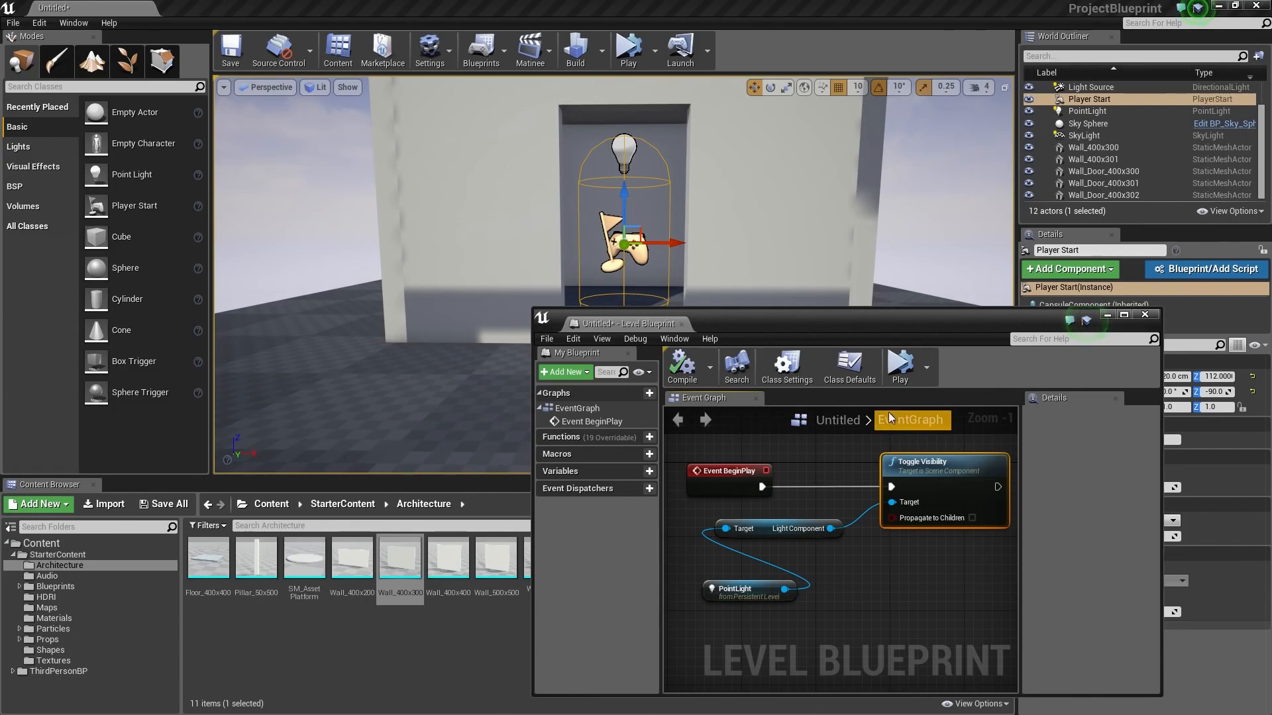
left_click(900, 366)
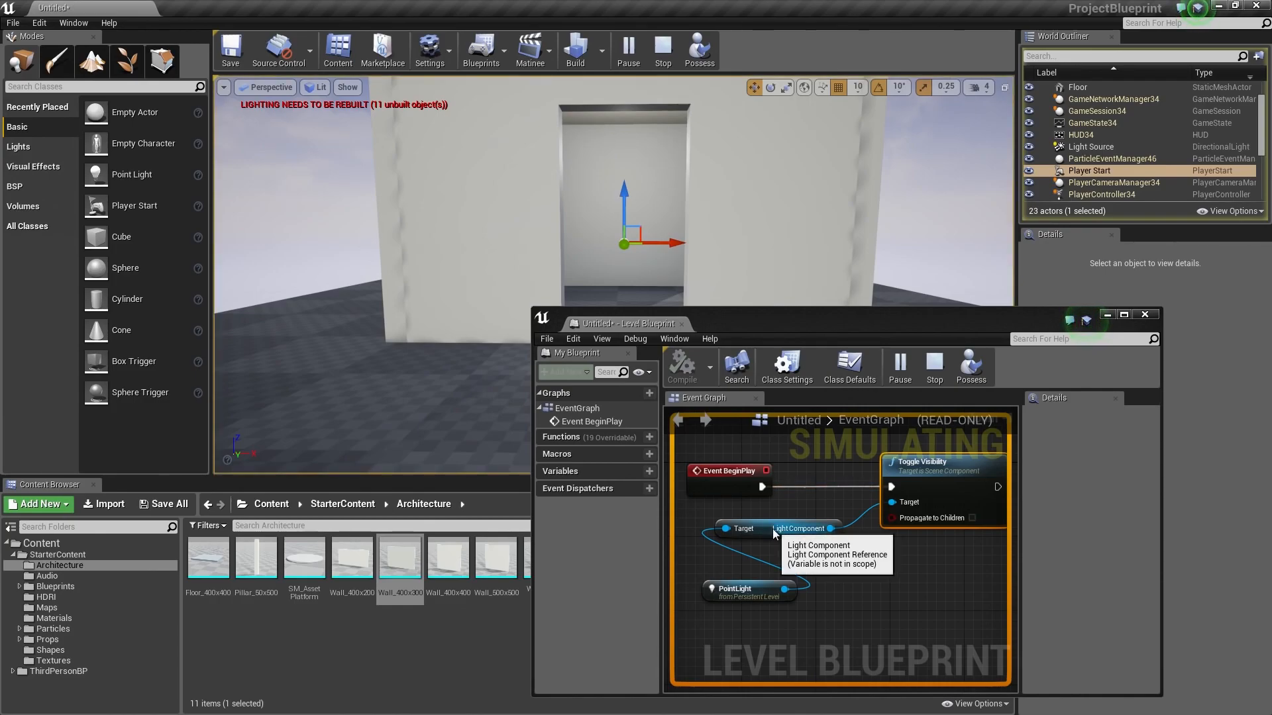
left_click(934, 367)
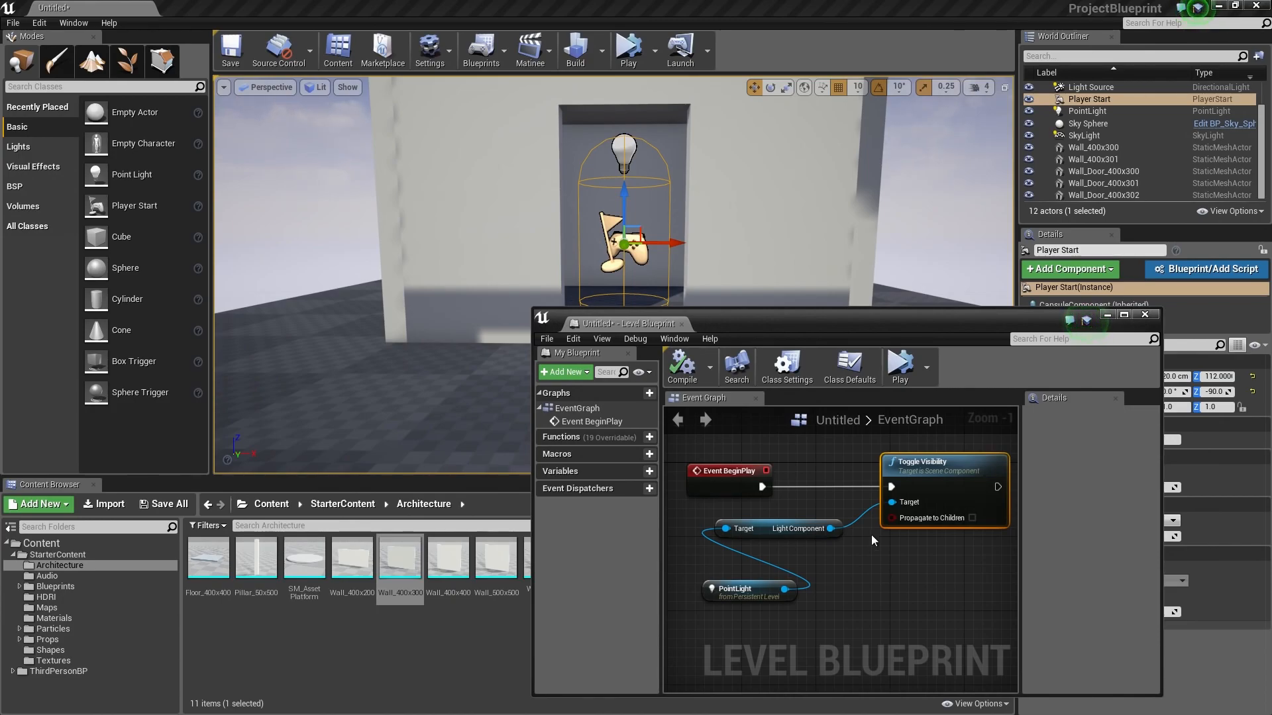
left_click(1145, 316)
right_click_drag(911, 329, 888, 190)
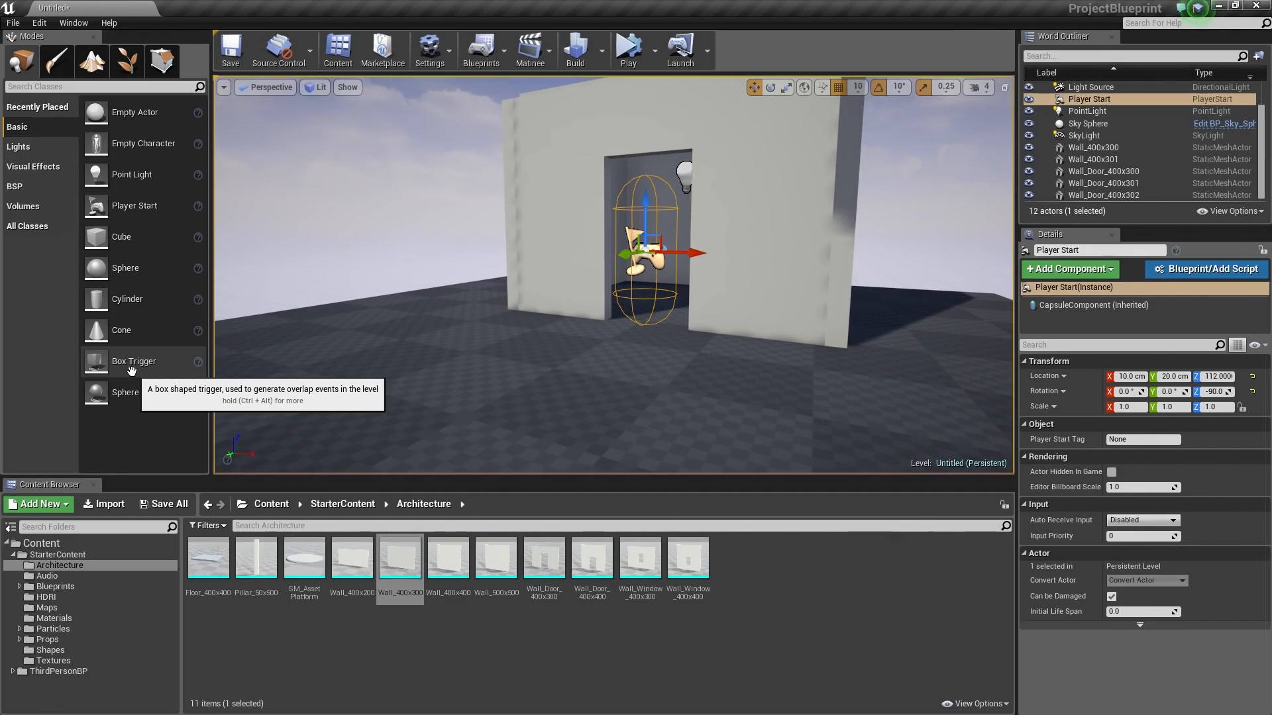
Reopen the Level Blueprint to review its Event BeginPlay and Toggle Visibility nodes, and close it again.
left_click(483, 65)
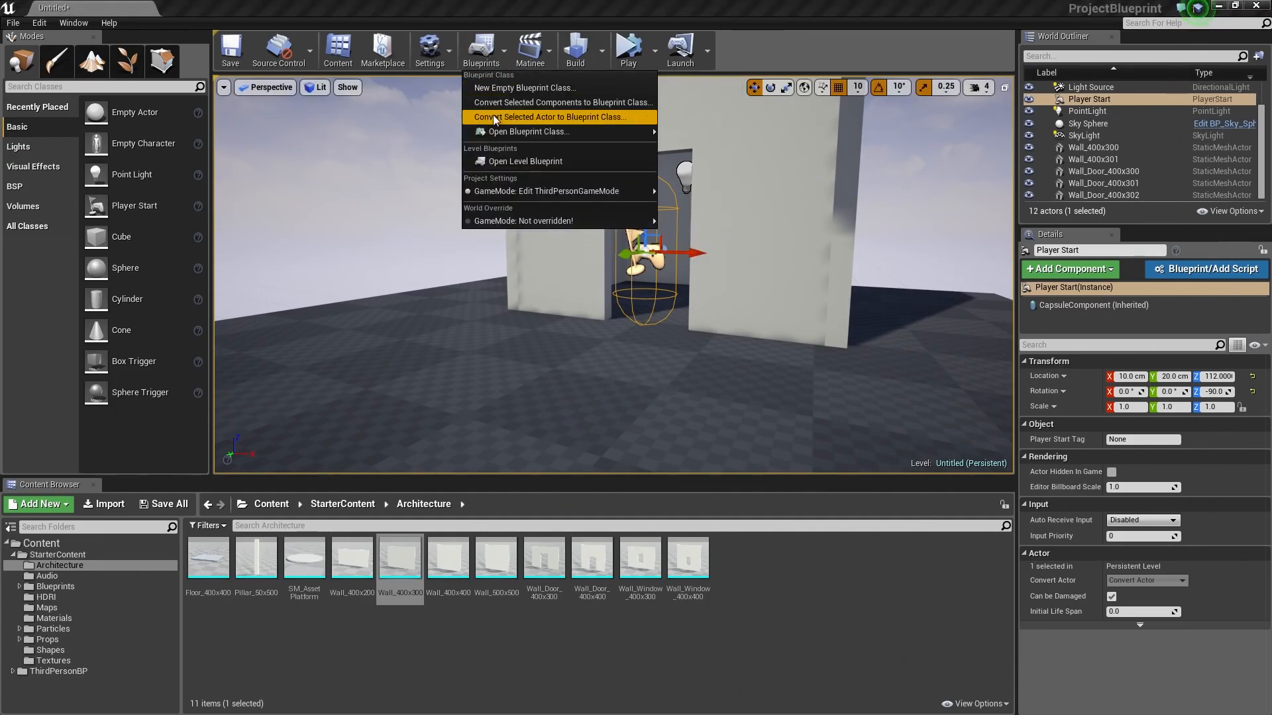
left_click(502, 162)
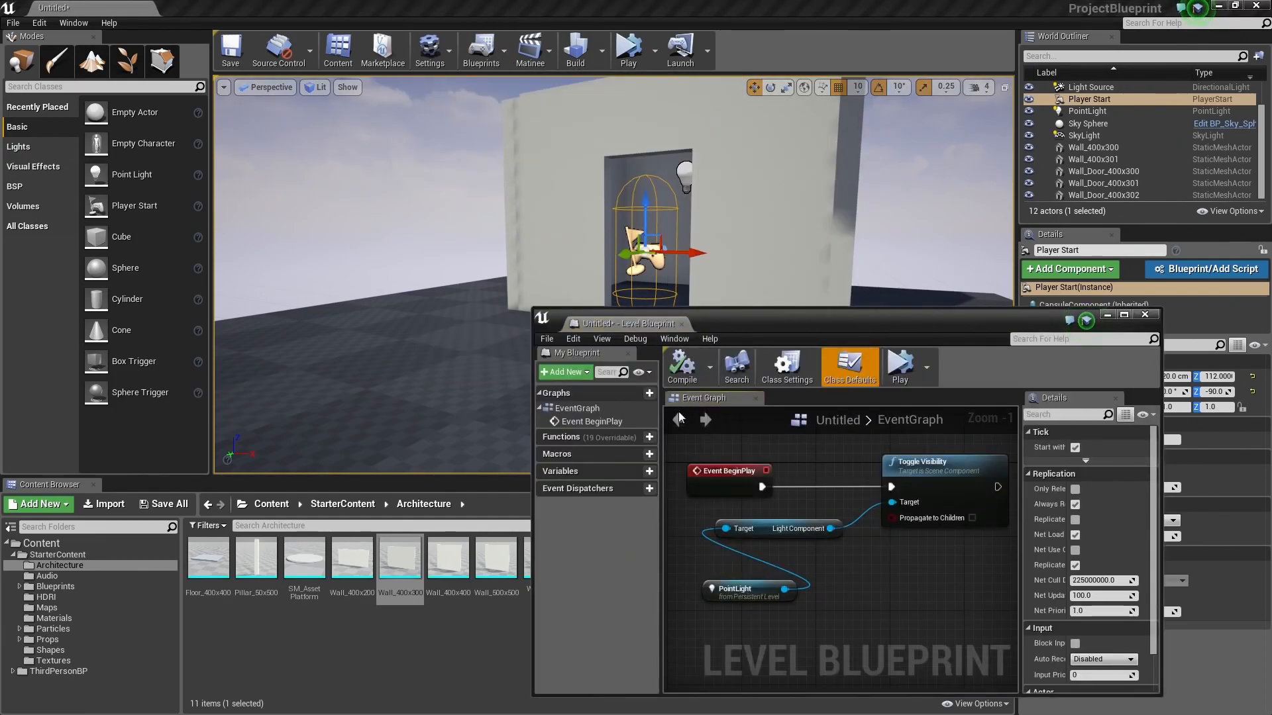
left_click(726, 468)
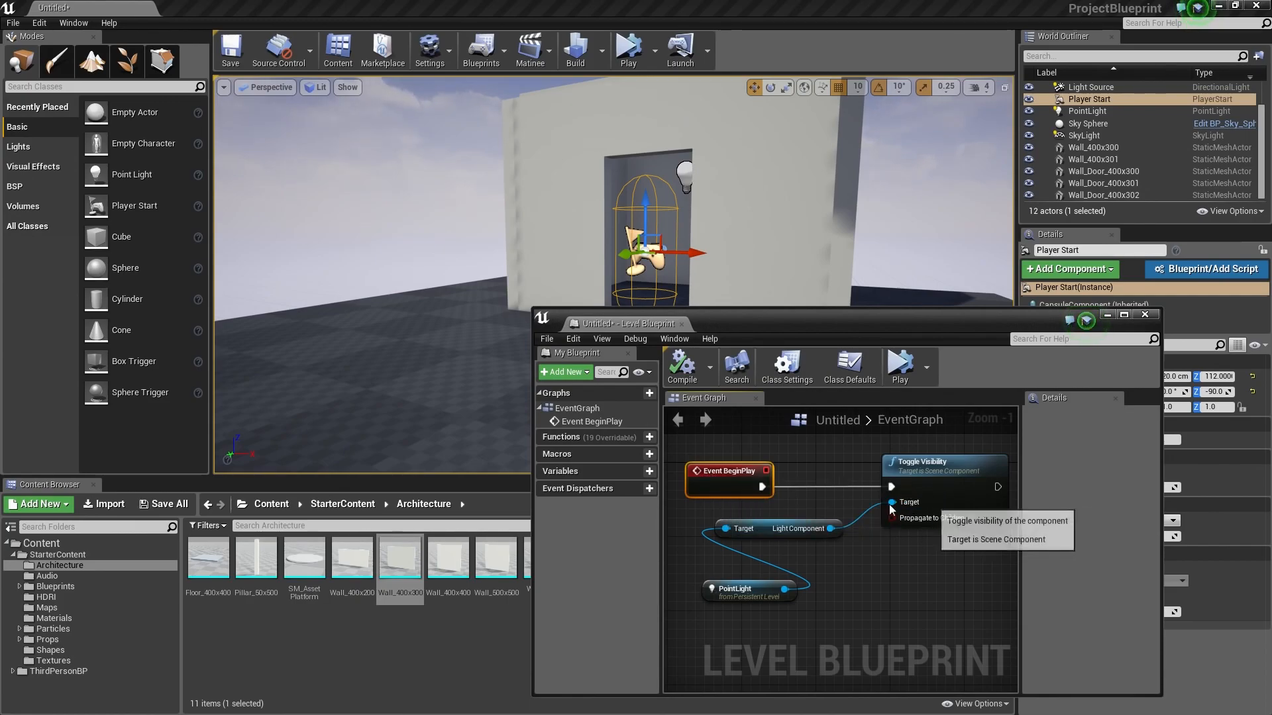
left_click(932, 474)
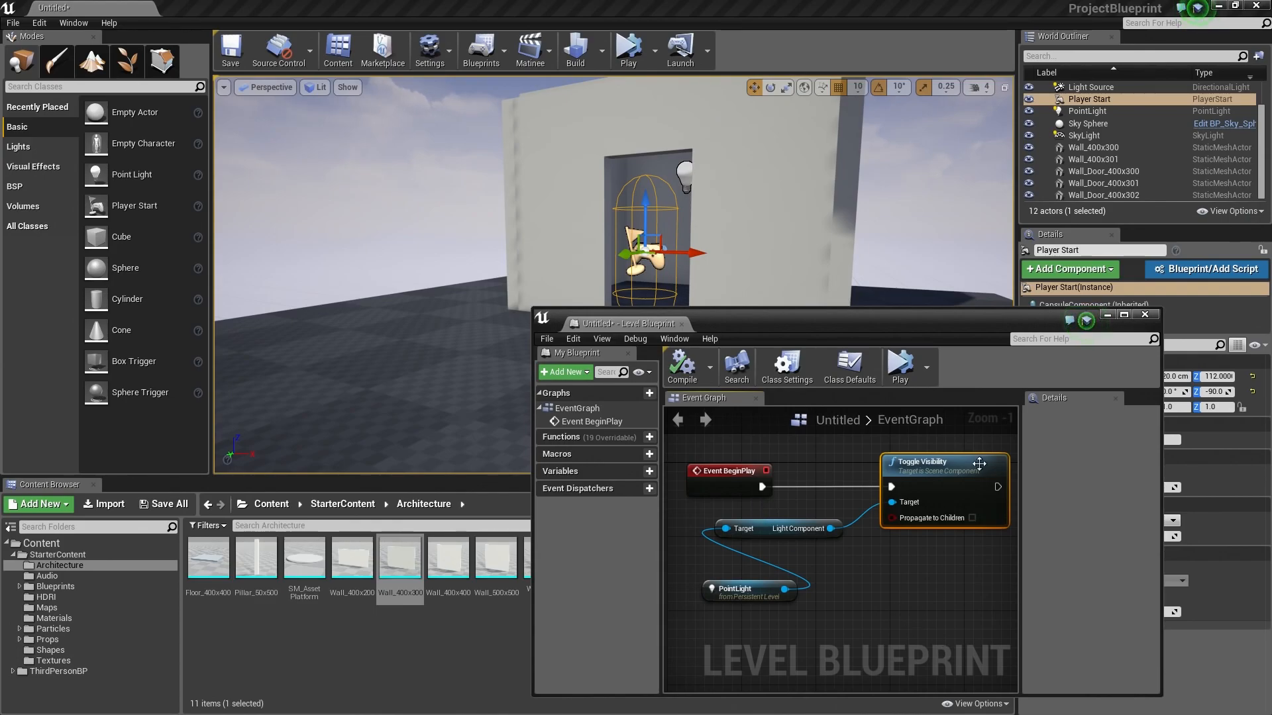
left_click(923, 588)
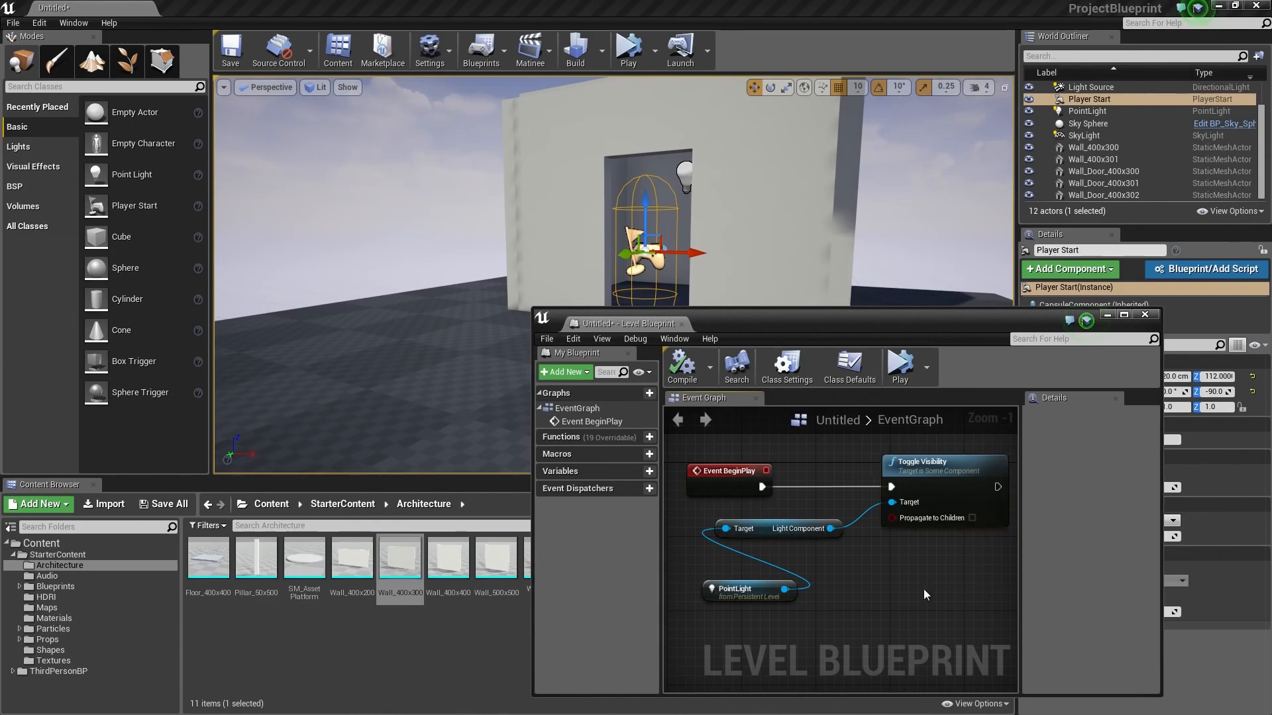
left_click(1144, 315)
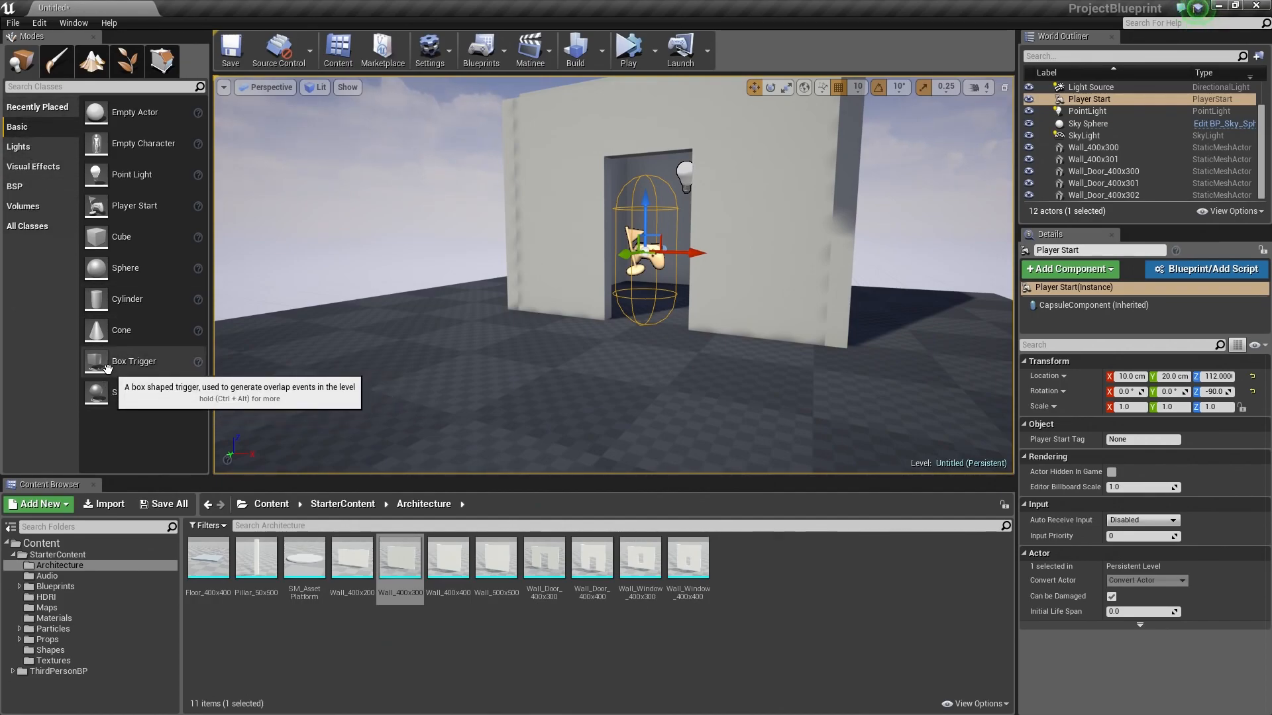
Place a Box Trigger on the floor inside the room and move it to about X 0, Y -200, Z 20 cm.
left_click_drag(94, 363, 670, 293)
mouse_move(665, 361)
right_mouse_down()
mouse_move(688, 285)
mouse_move(705, 298)
mouse_move(667, 364)
right_mouse_up()
key("w")
key("s")
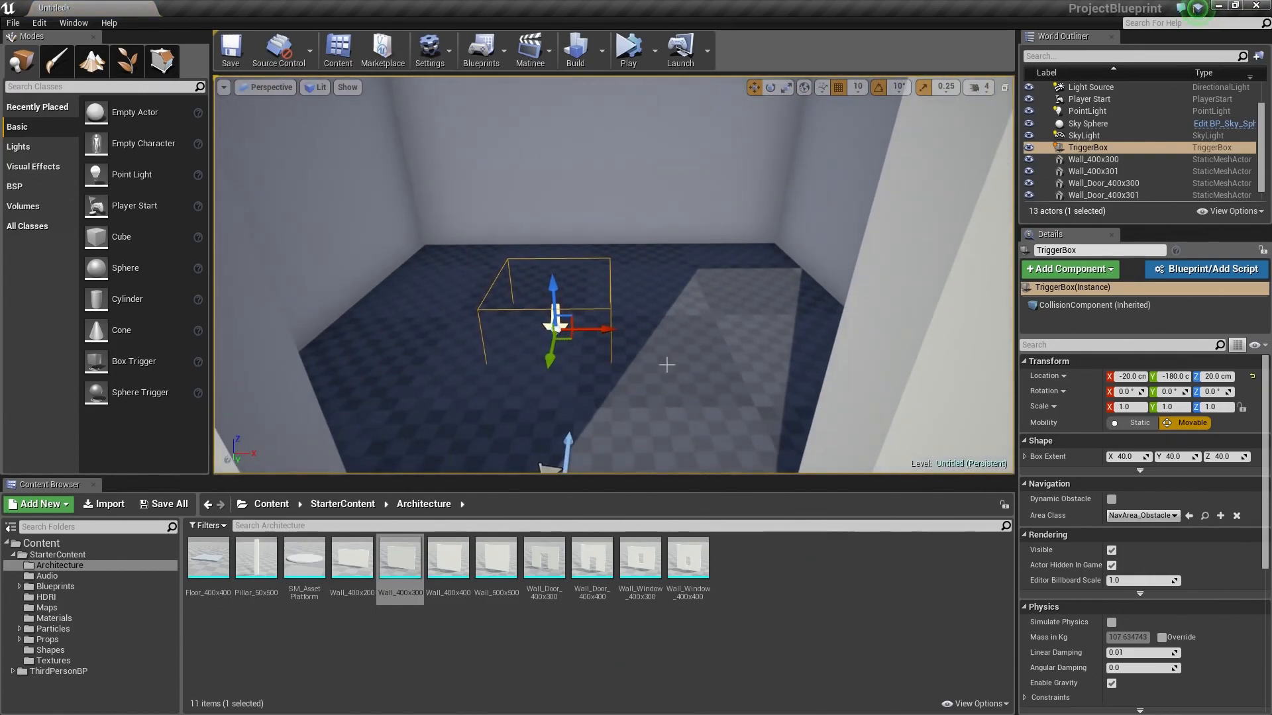
left_click_drag(610, 334, 656, 329)
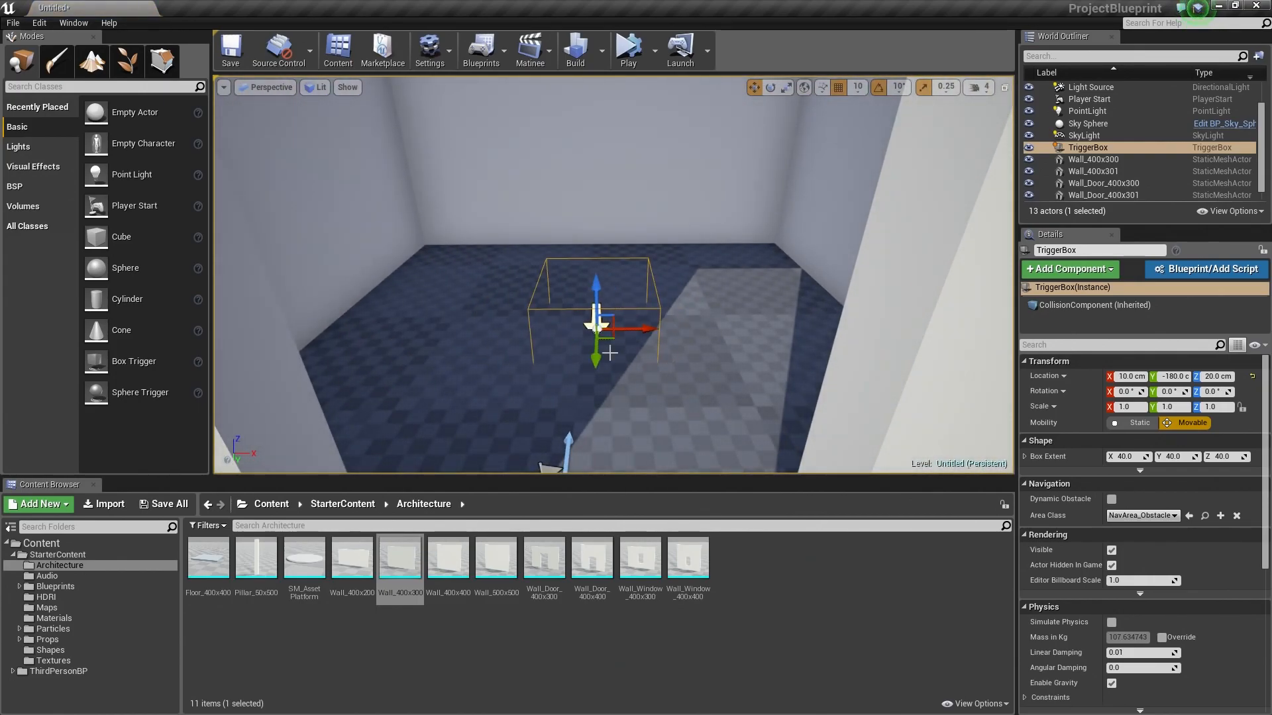
left_click_drag(594, 359, 630, 317)
Scale the trigger box up uniformly to a box extent of about 163.75 on all three axes.
right_click_drag(629, 317, 730, 383)
key("s")
key("s")
key("w")
key("d")
key("a")
key("r")
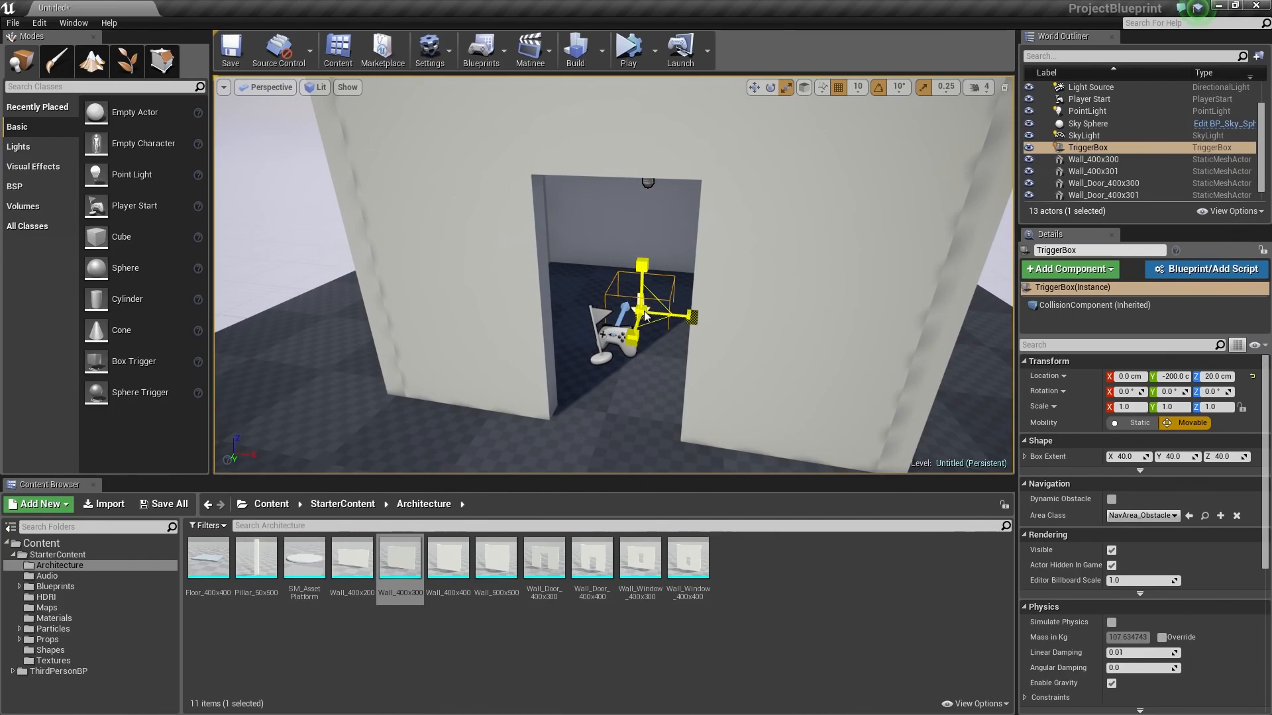
left_click_drag(644, 316, 644, 310)
Select the front door wall, Wall_Door_400x300, and hide it to expose the inside of the room.
key("s")
mouse_move(644, 310)
right_mouse_down()
mouse_move(644, 219)
mouse_move(643, 291)
right_mouse_up()
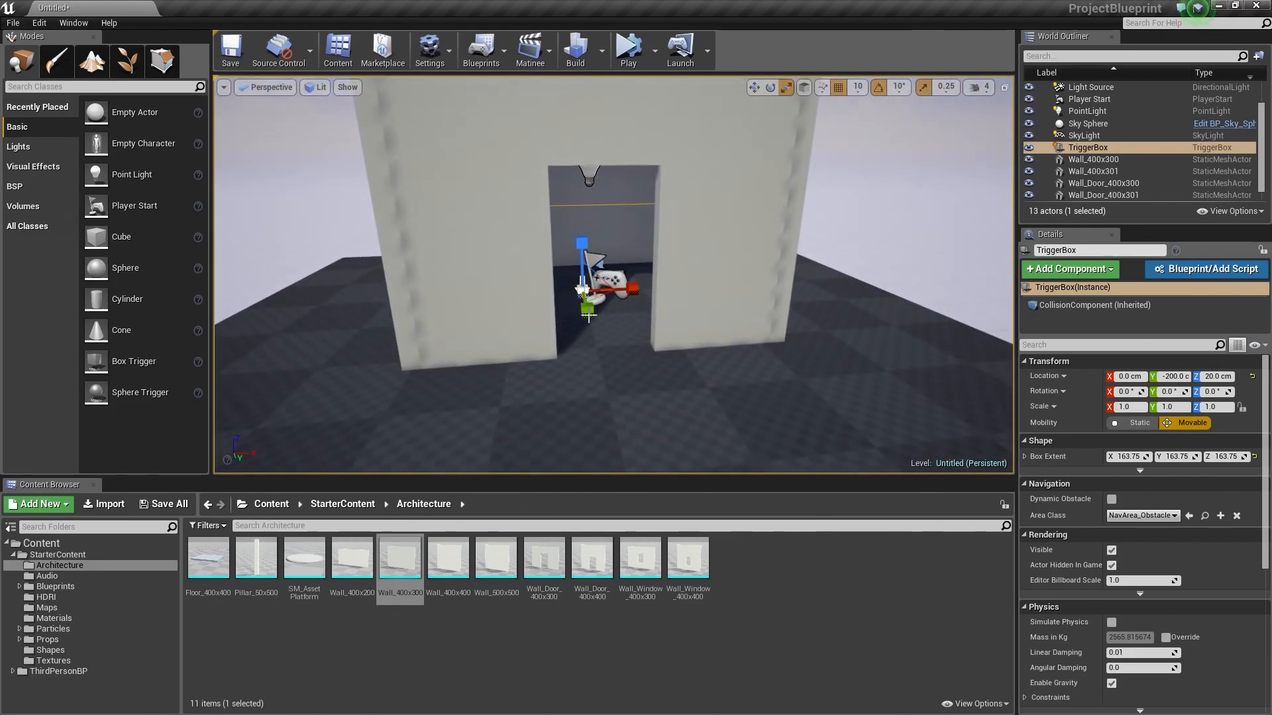
left_click(502, 217)
key("a")
right_click_drag(528, 392, 566, 376)
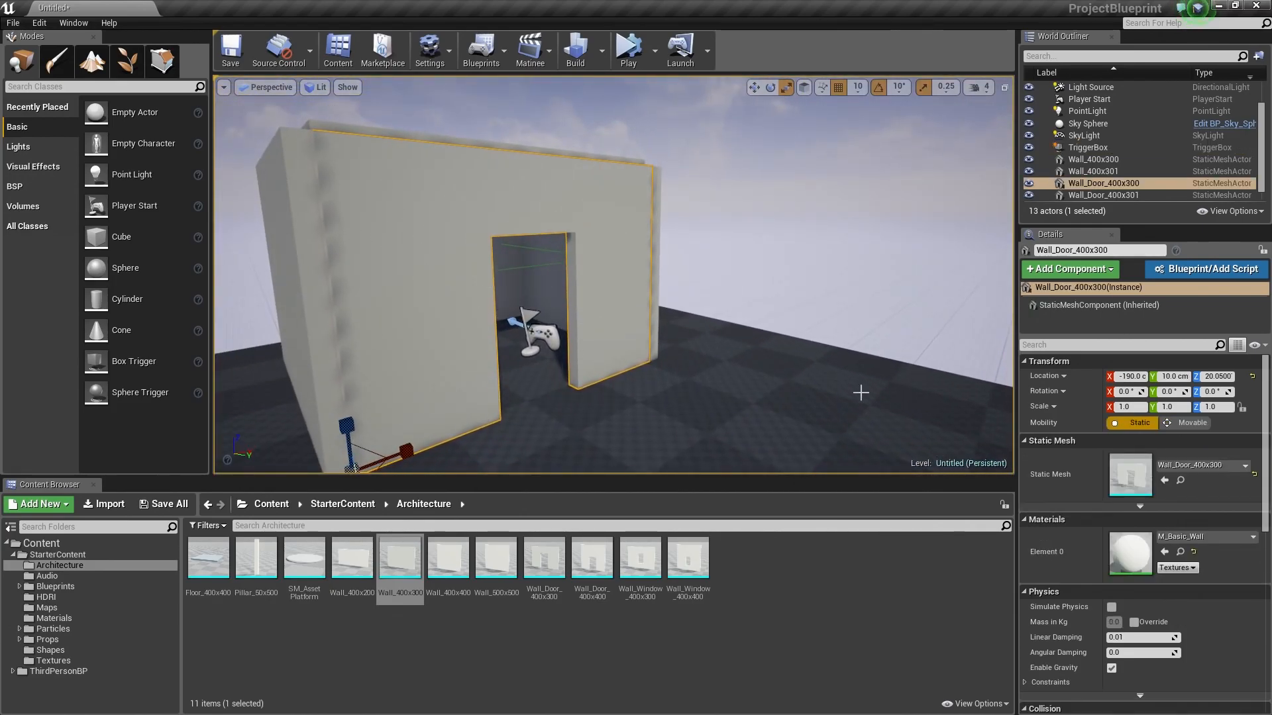
left_click(1030, 184)
Select the trigger box and widen it along X to an extent of about 207.5, spanning the side walls.
right_click_drag(828, 291, 668, 229)
key("d")
key("d")
right_click_drag(808, 323, 821, 351)
key("a")
key("s")
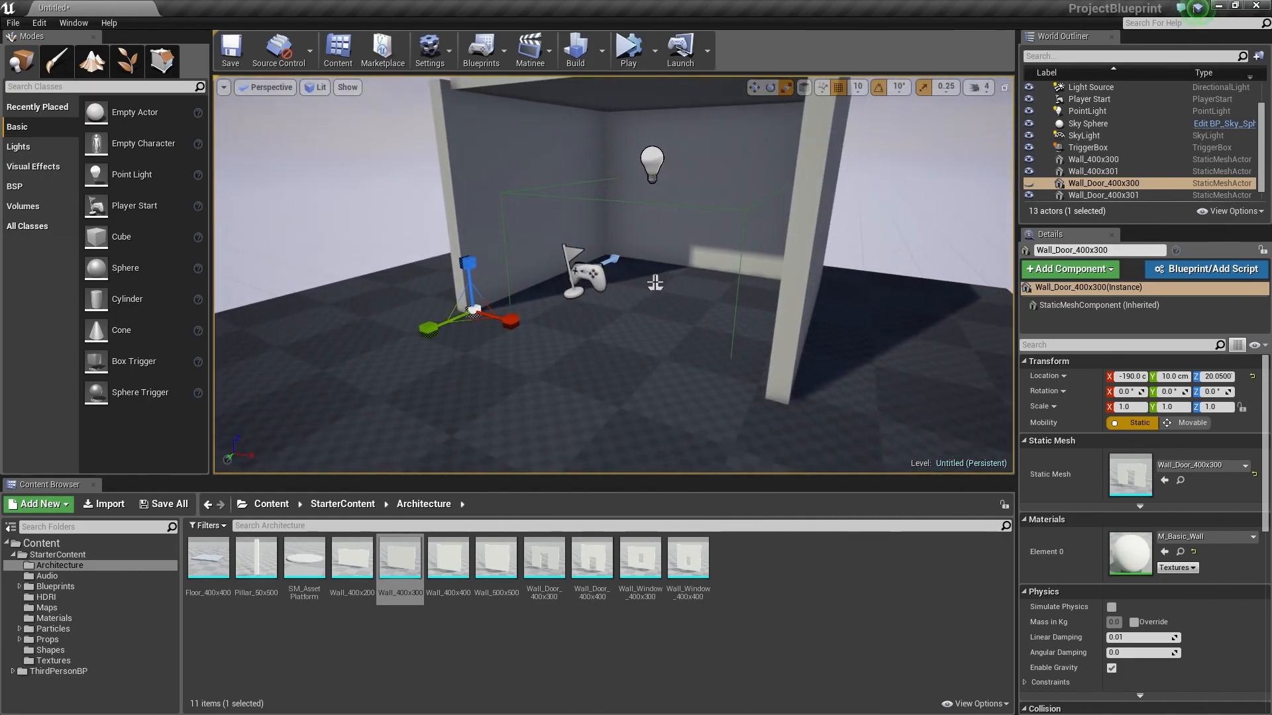
left_click(655, 283)
key("a")
right_click_drag(684, 344, 828, 361)
right_click_drag(638, 278, 638, 278)
key("d")
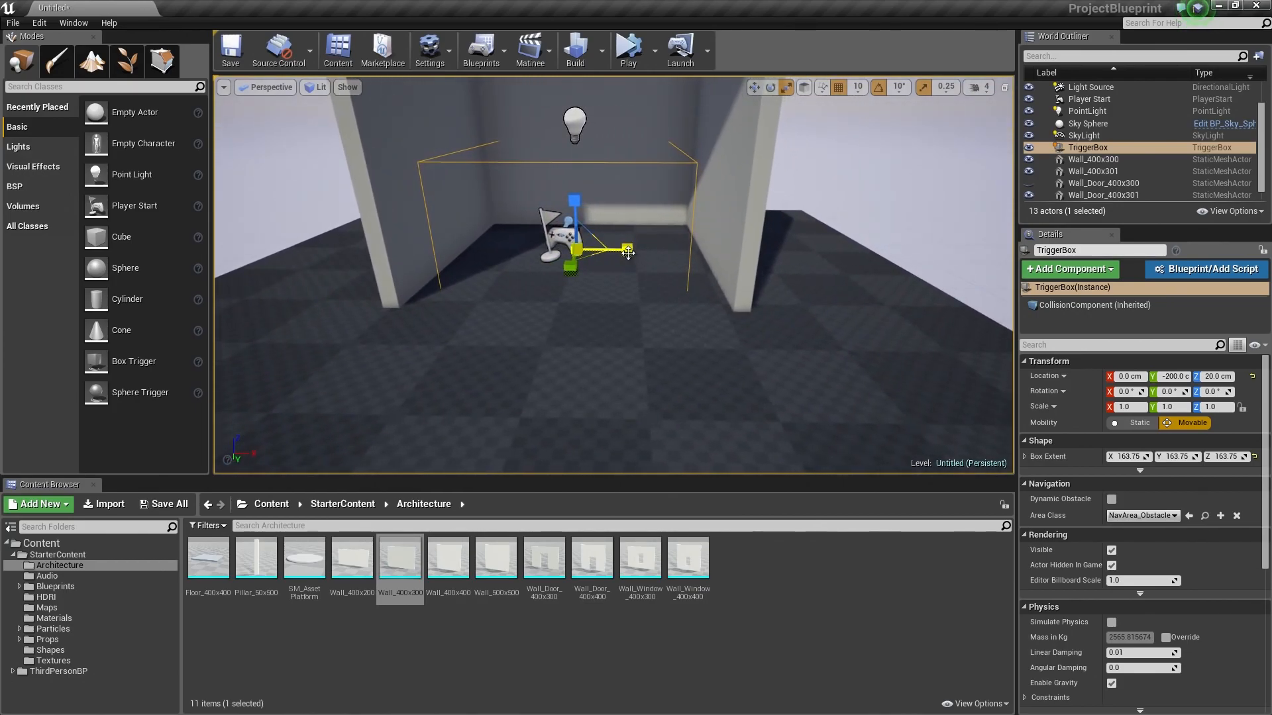
left_click_drag(626, 249, 652, 249)
key("a")
right_click_drag(626, 249, 656, 278)
right_click_drag(633, 214, 633, 213)
key("d")
left_click_drag(620, 217, 625, 217)
Move the trigger box along the X axis to about 10 cm.
key("a")
right_click_drag(625, 218, 624, 202)
key("d")
key("a")
key("w")
key("s")
key("w")
left_click_drag(576, 241, 581, 242)
Raise the trigger box to about Z 130 cm and shift it to about Y -190 cm.
right_click_drag(584, 250, 610, 311)
key("a")
key("d")
key("a")
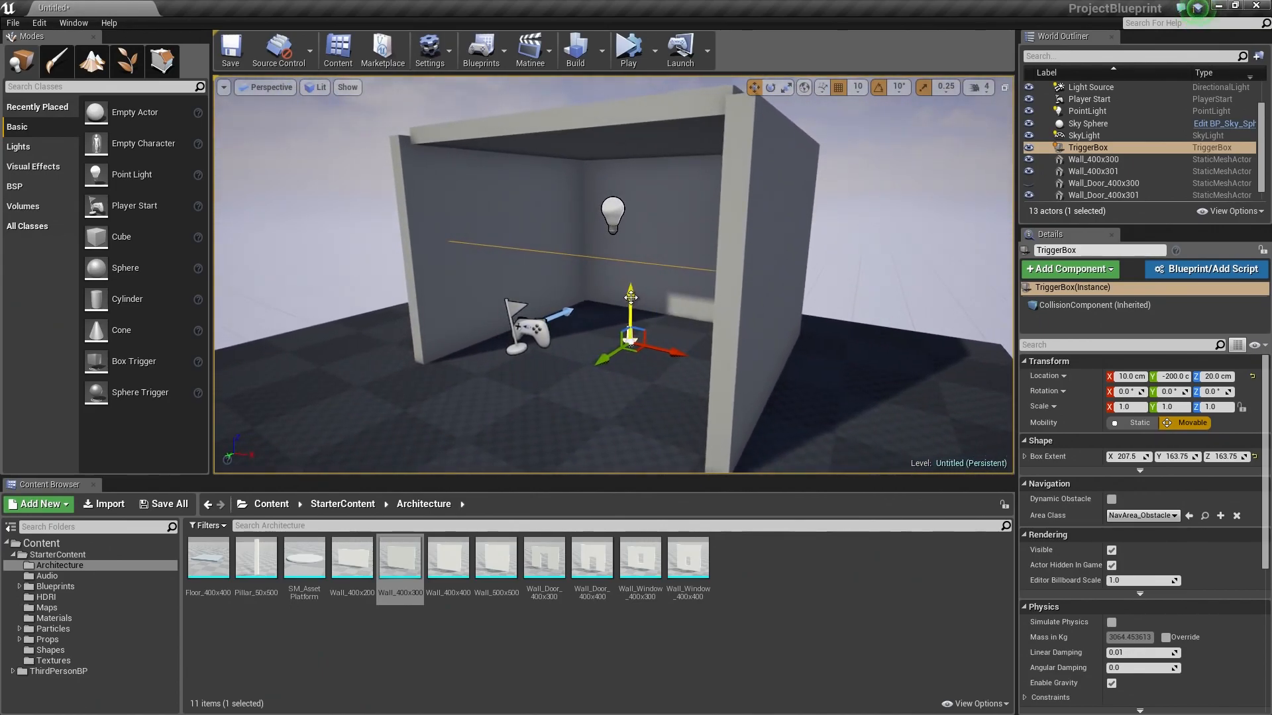
left_click_drag(631, 296, 645, 226)
key("a")
right_click_drag(618, 247, 563, 291)
key("d")
key("d")
right_click_drag(694, 324, 732, 324)
key("w")
mouse_move(735, 282)
left_mouse_down()
mouse_move(709, 283)
mouse_move(724, 281)
left_mouse_up()
Examine how the trigger box fits within the room's walls and ceiling from several angles.
key("s")
right_click_drag(648, 233, 338, 179)
key("a")
key("d")
key("a")
key("w")
key("d")
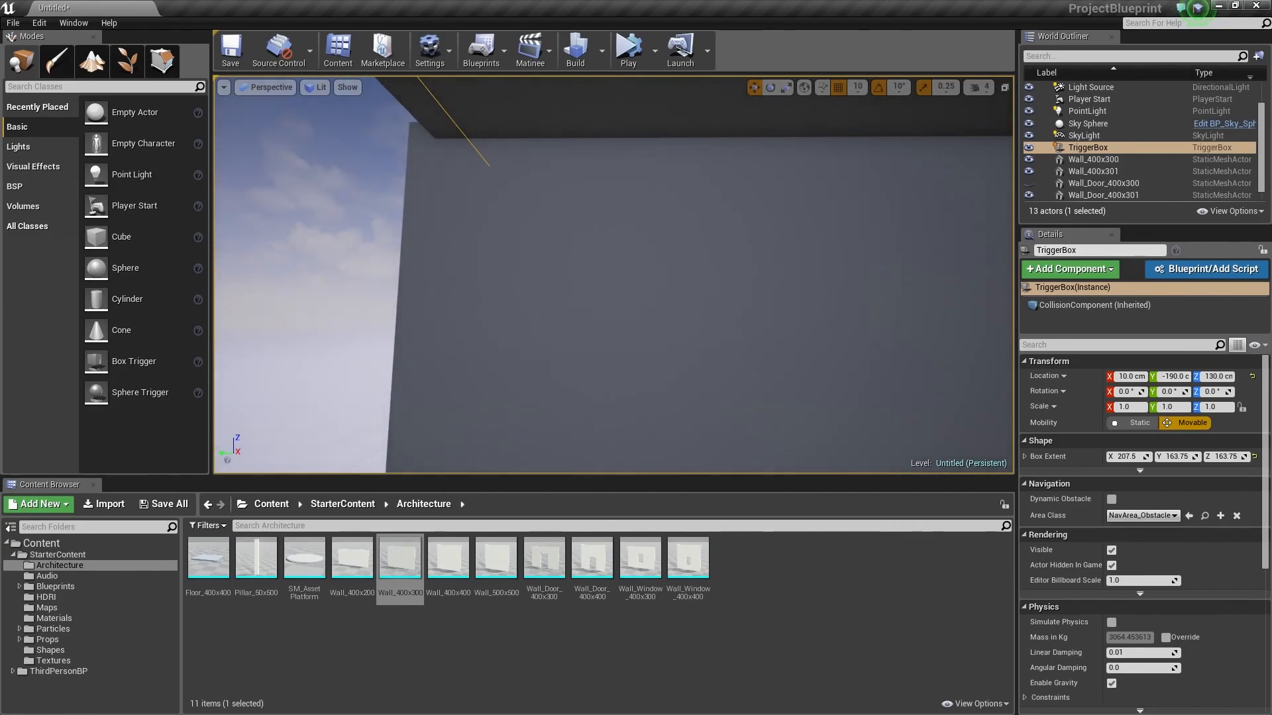
key("f")
right_click_drag(516, 244, 521, 245)
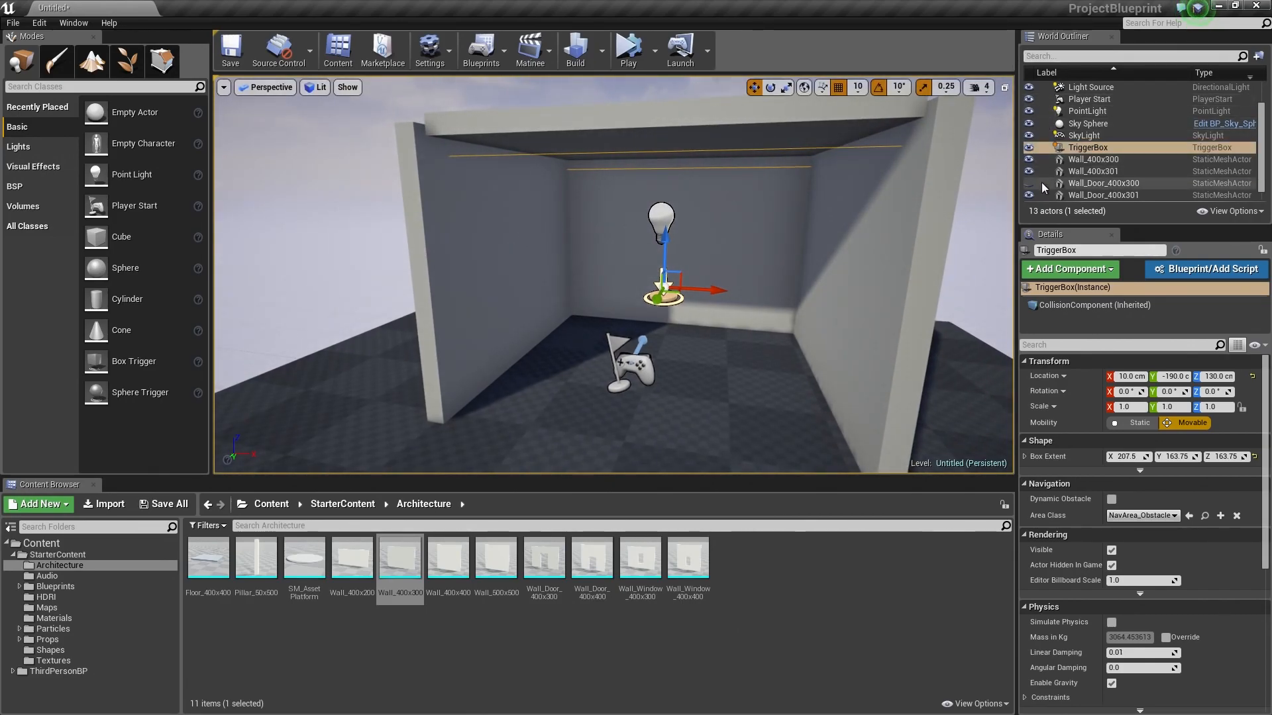
Make the front door wall, Wall_Door_400x300, visible again and clear the selection.
left_click(1083, 185)
key("f")
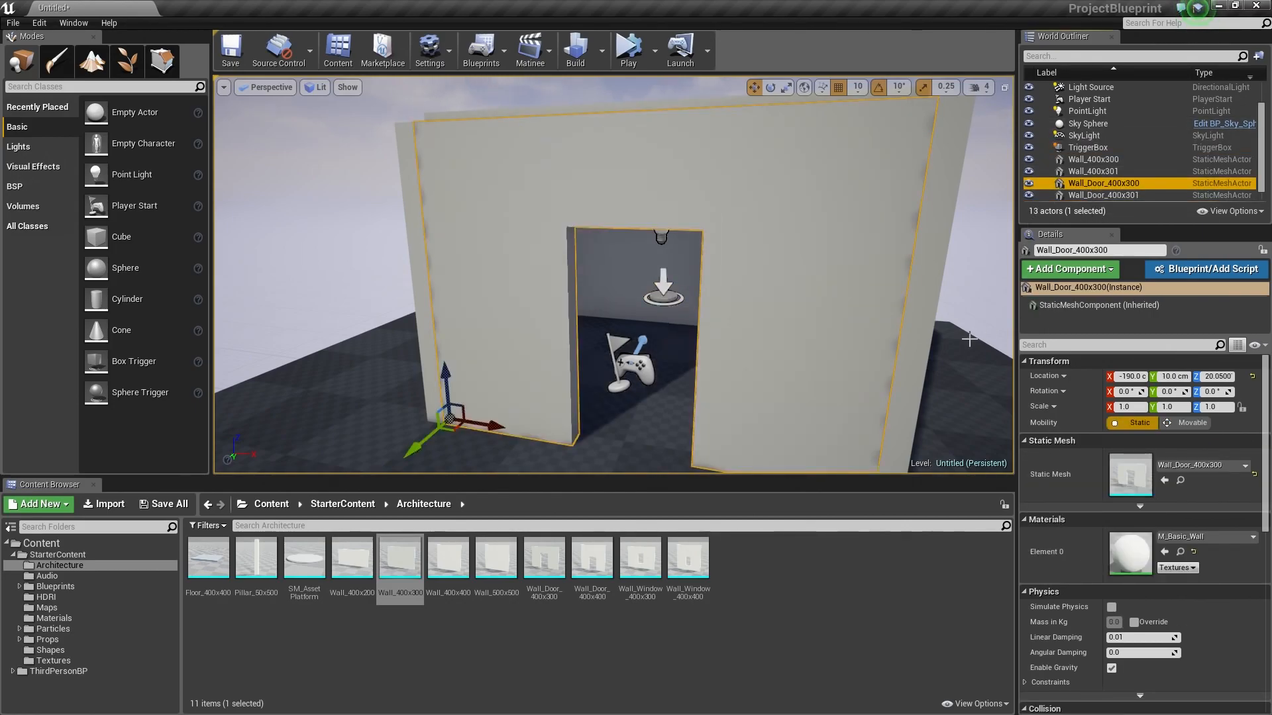
right_click_drag(924, 360, 983, 359)
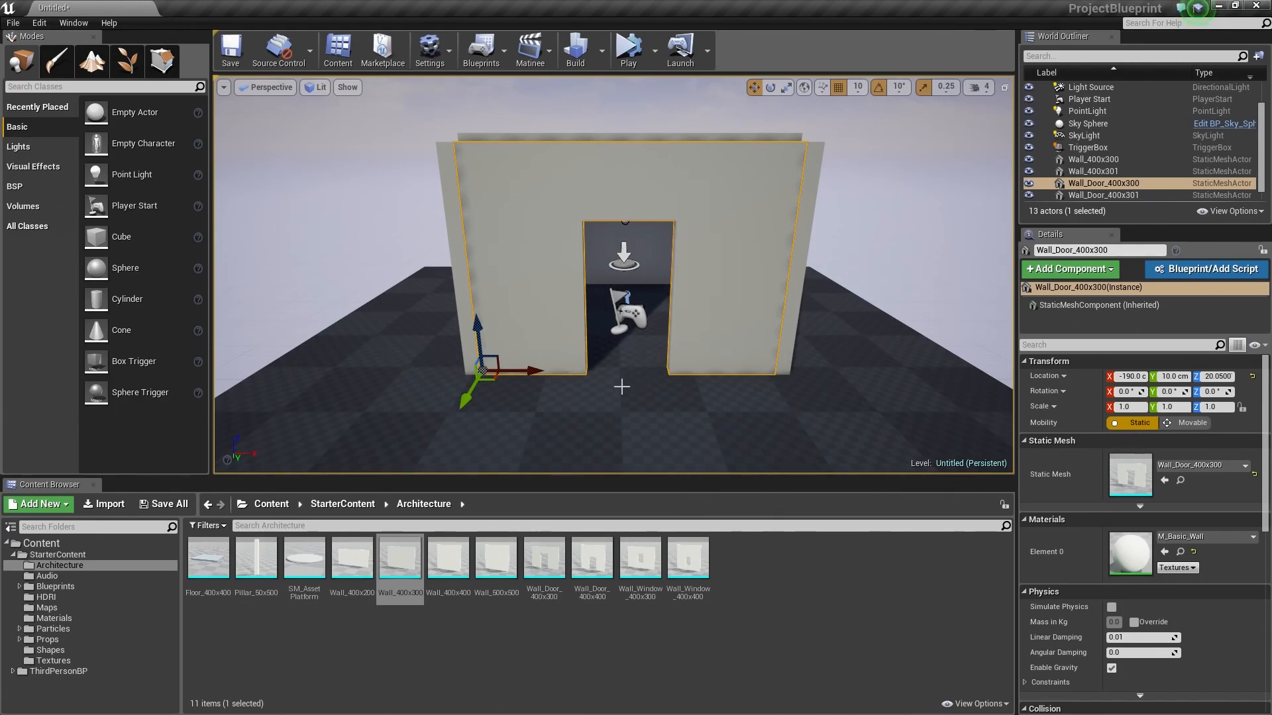
key("Escape")
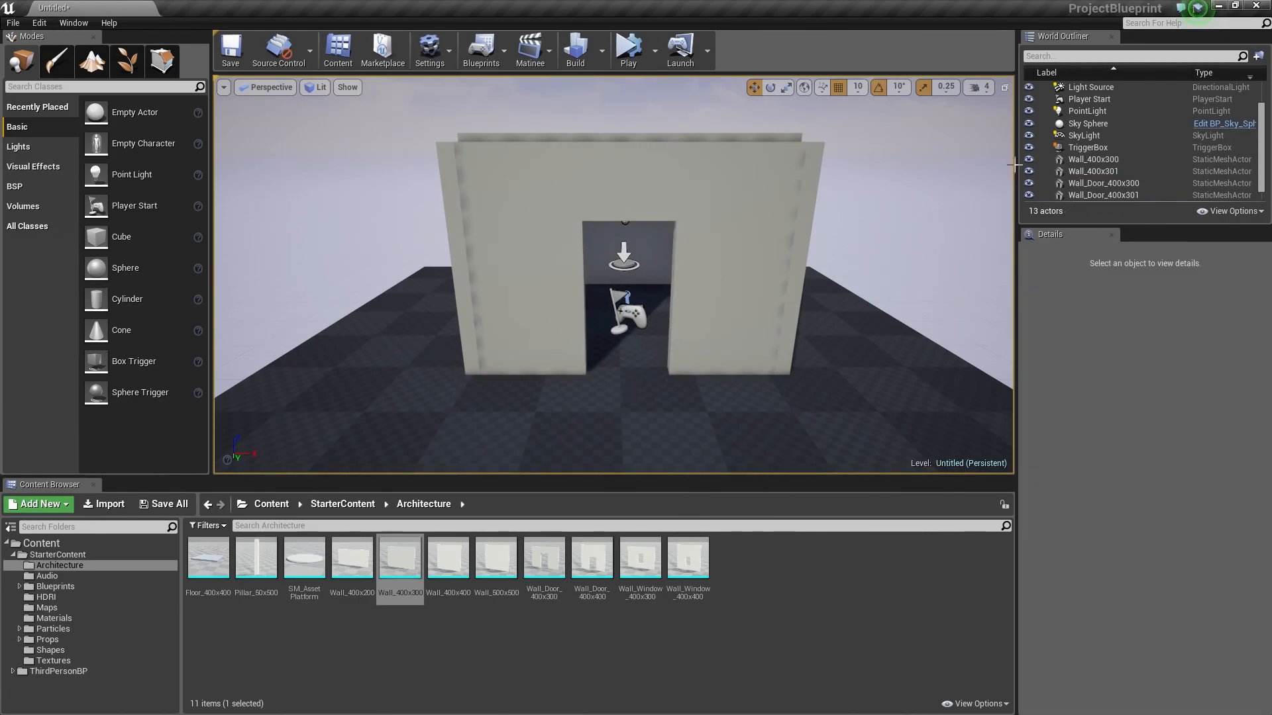
Select the TriggerBox actor and open the Level Blueprint.
left_click(1087, 147)
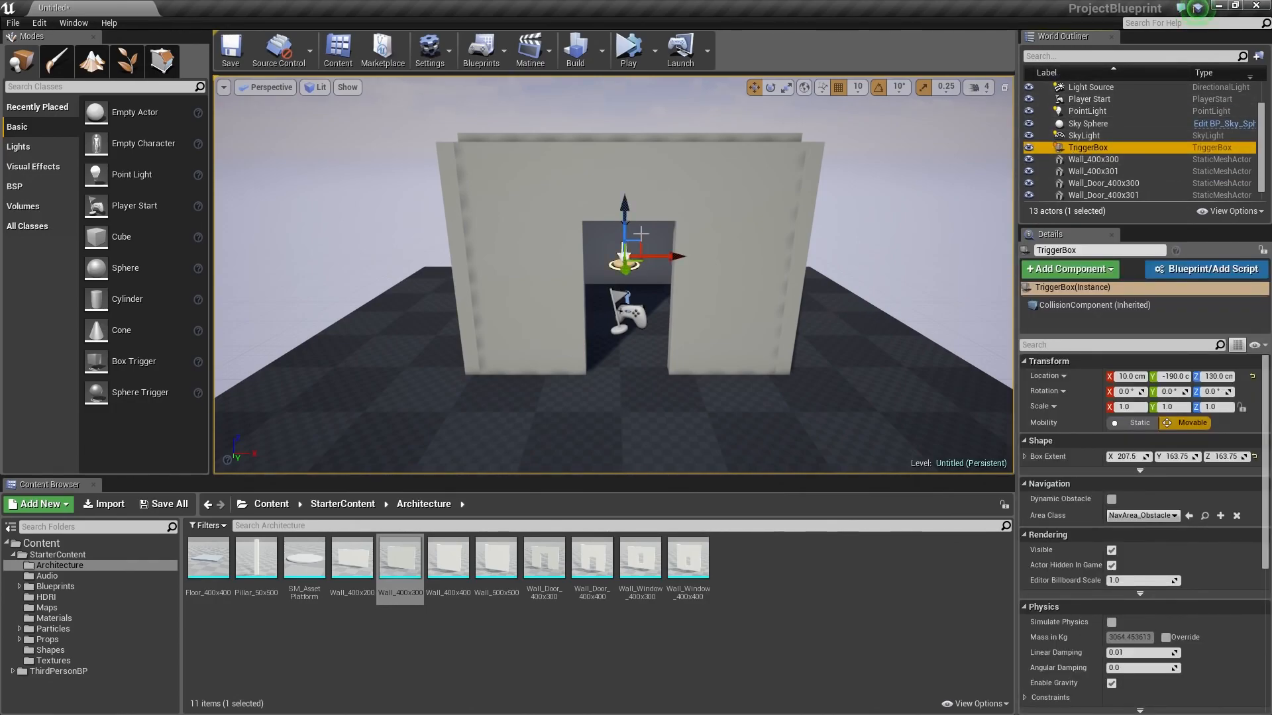
left_click(478, 59)
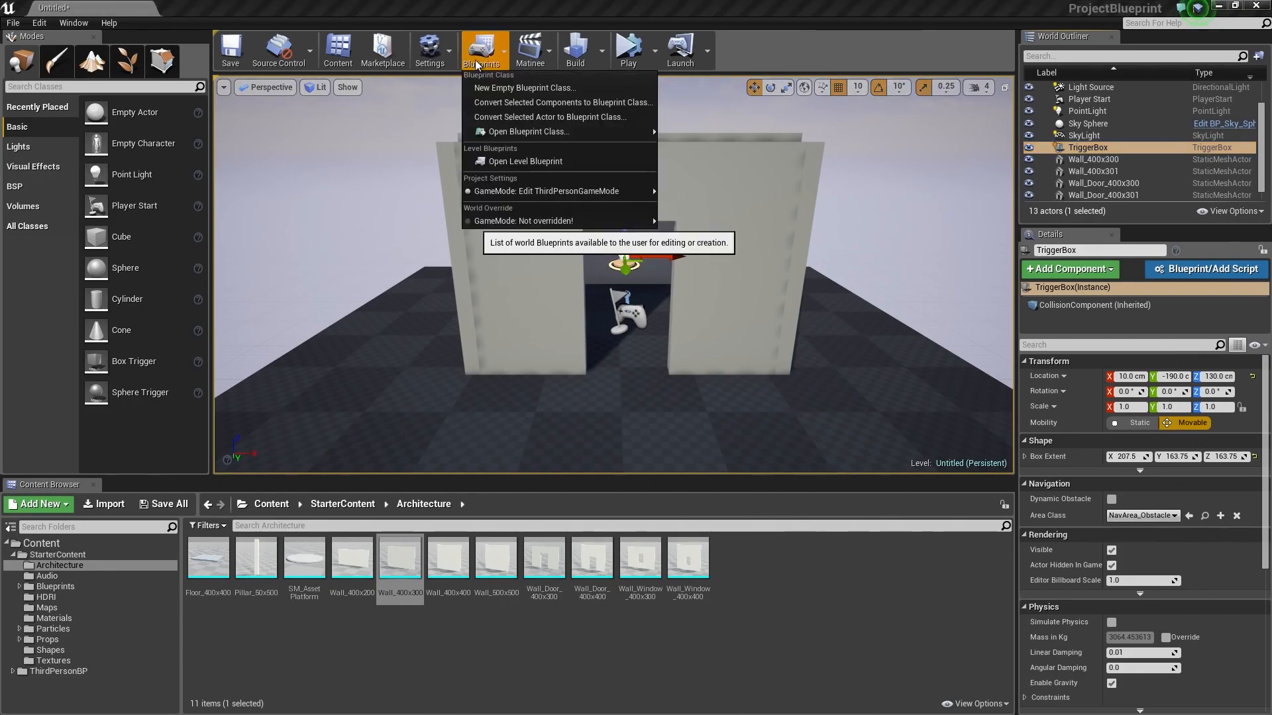
left_click(499, 161)
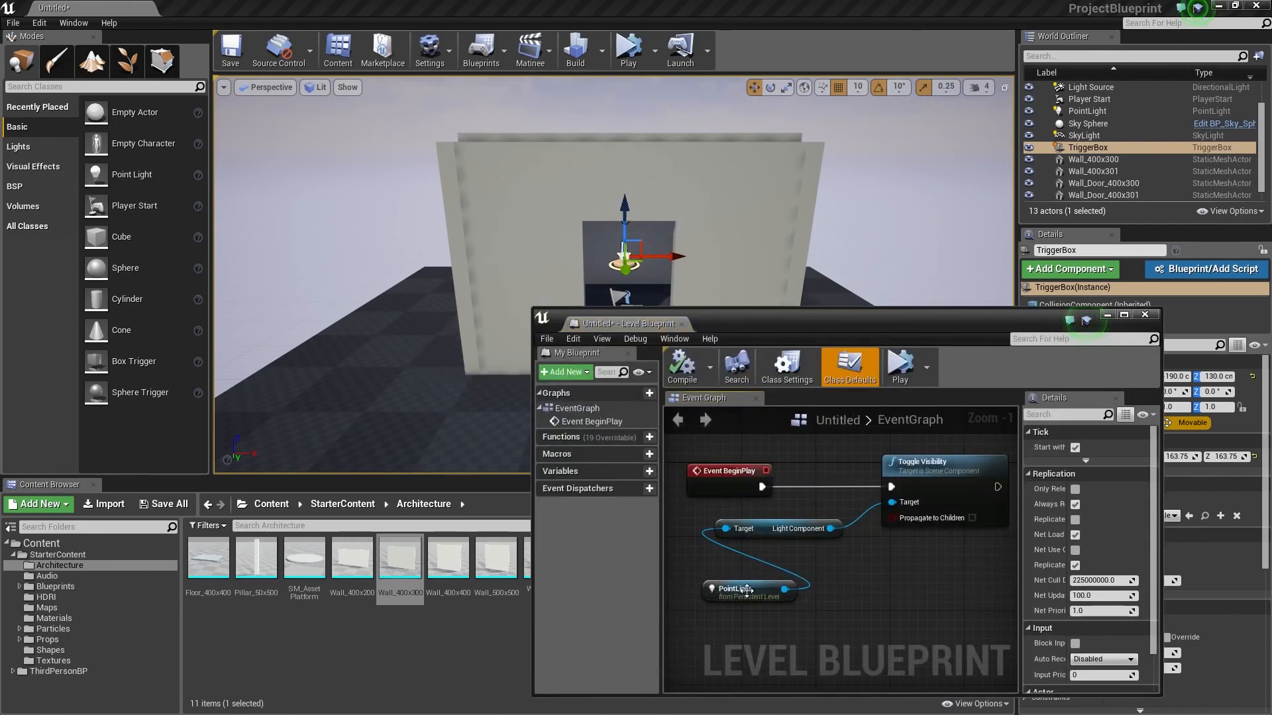
Add an On Actor Begin Overlap collision event for the trigger box in empty graph space below Toggle Visibility.
right_click_drag(878, 546, 825, 516)
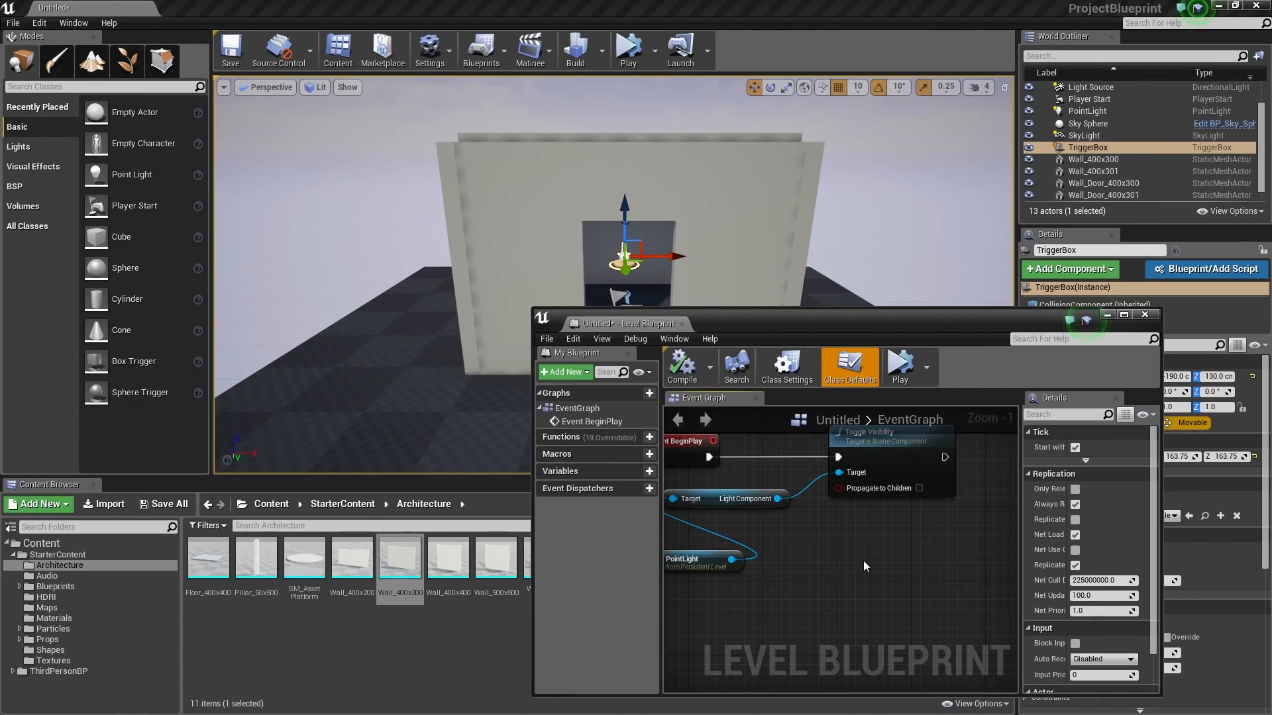
right_click(831, 526)
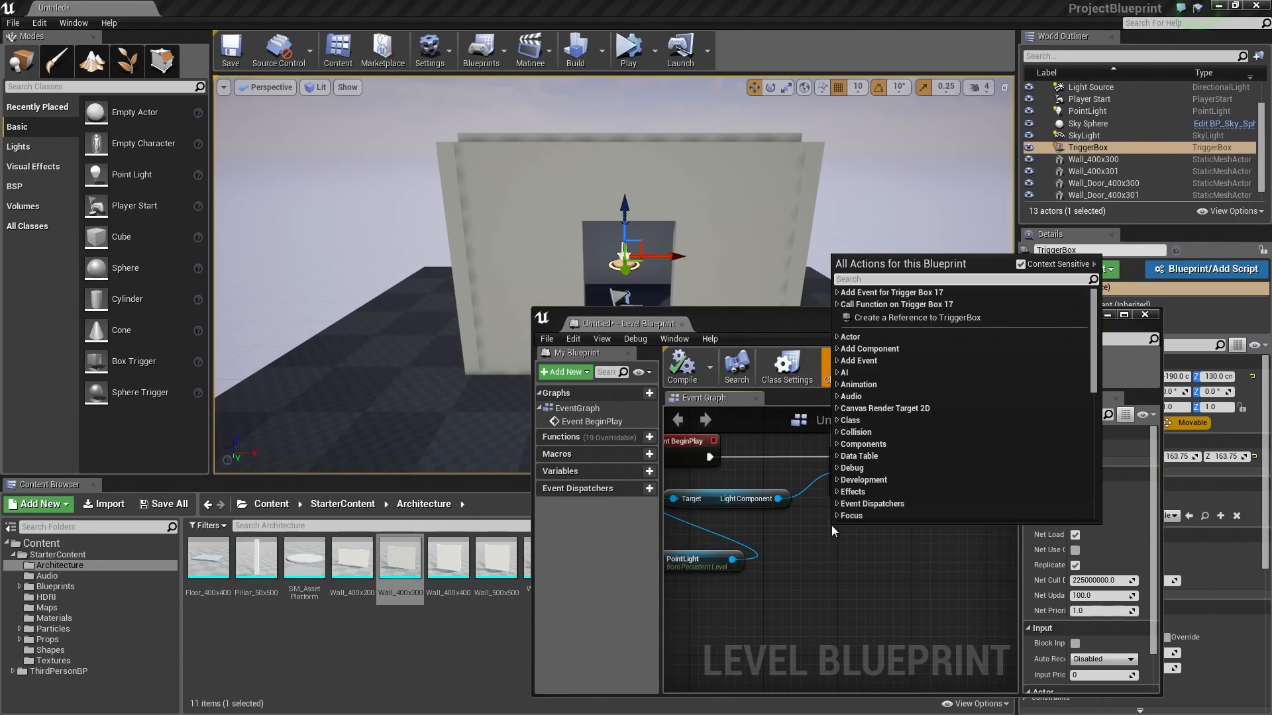
left_click(837, 292)
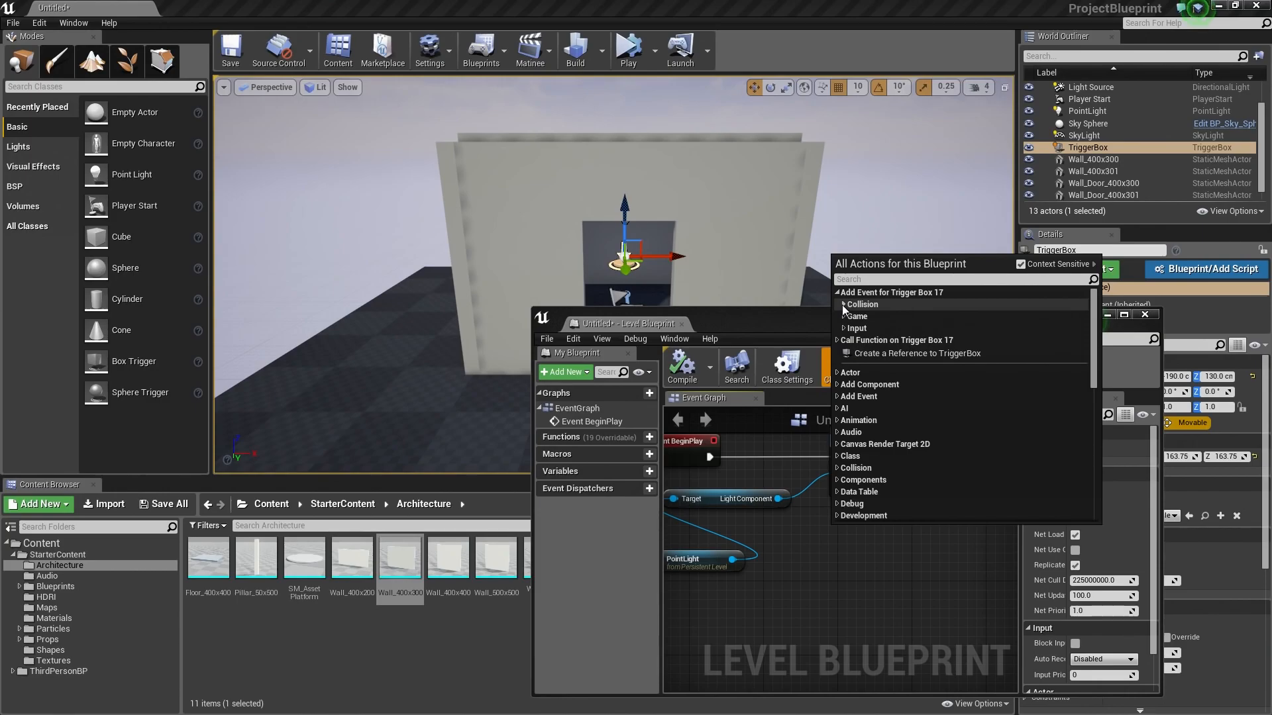
left_click(843, 305)
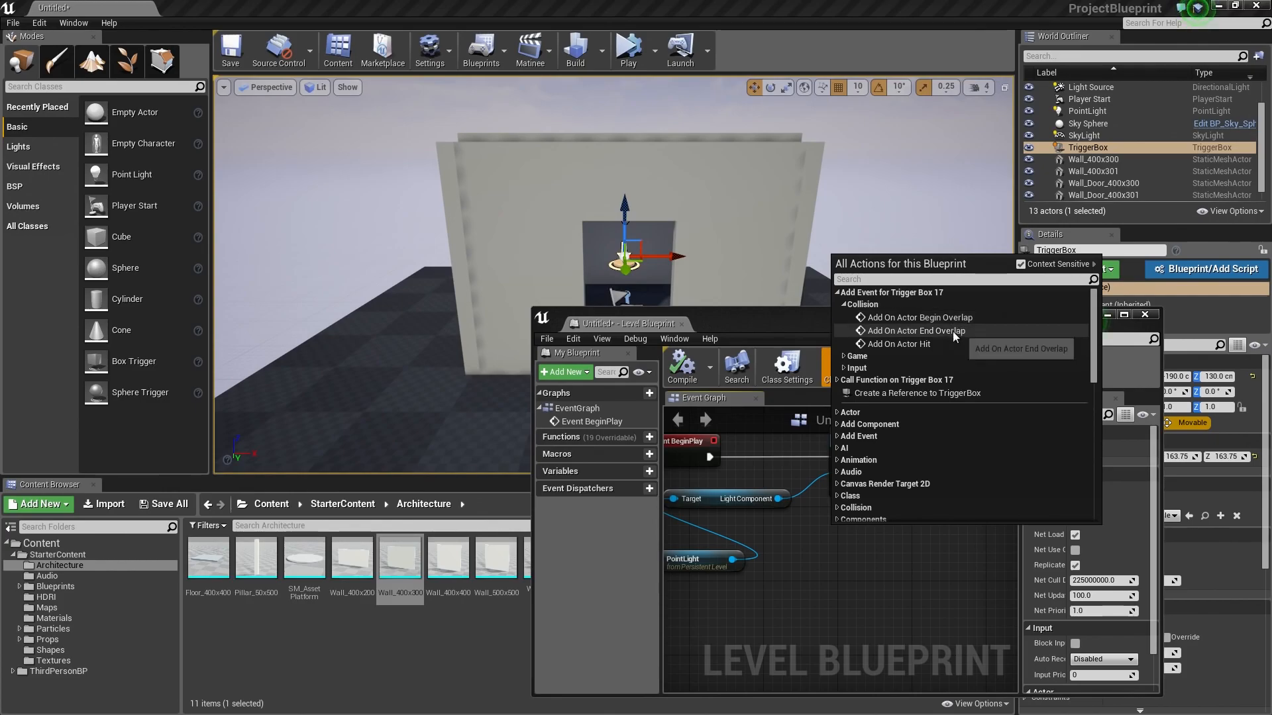
left_click(888, 320)
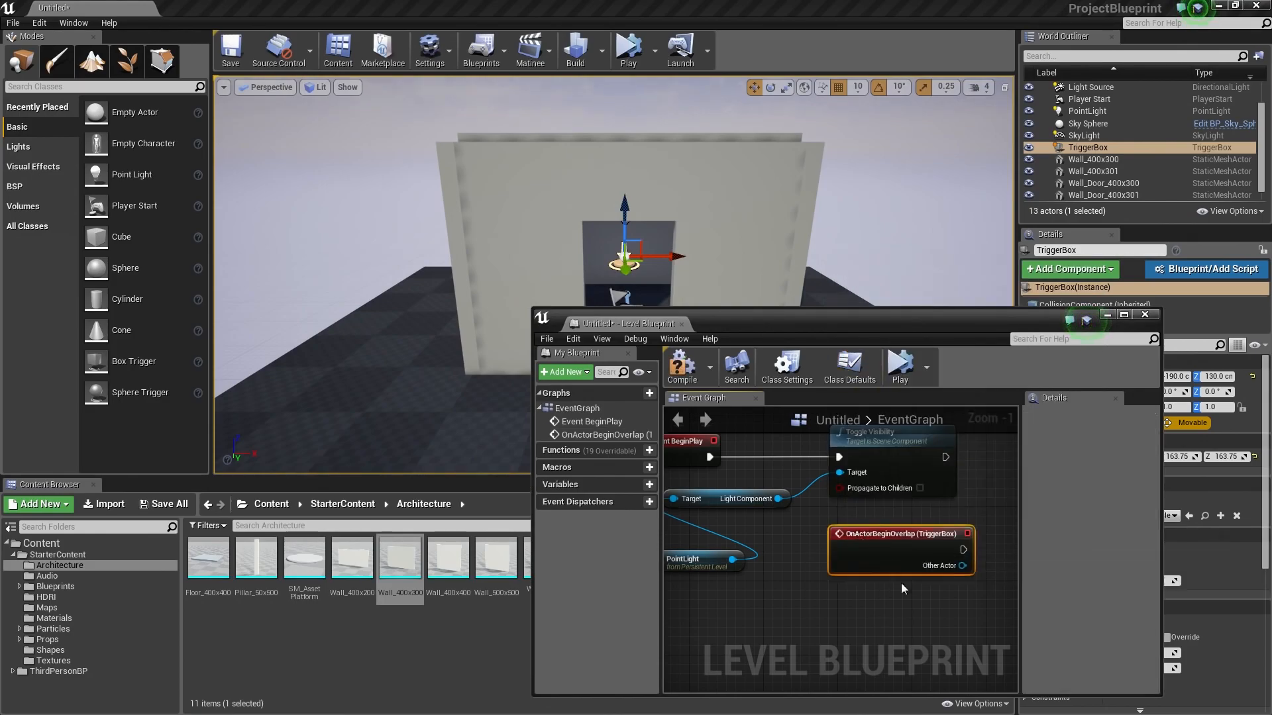
Enlarge the Level Blueprint window and bring all the event graph's nodes into view.
right_click_drag(896, 597, 932, 595)
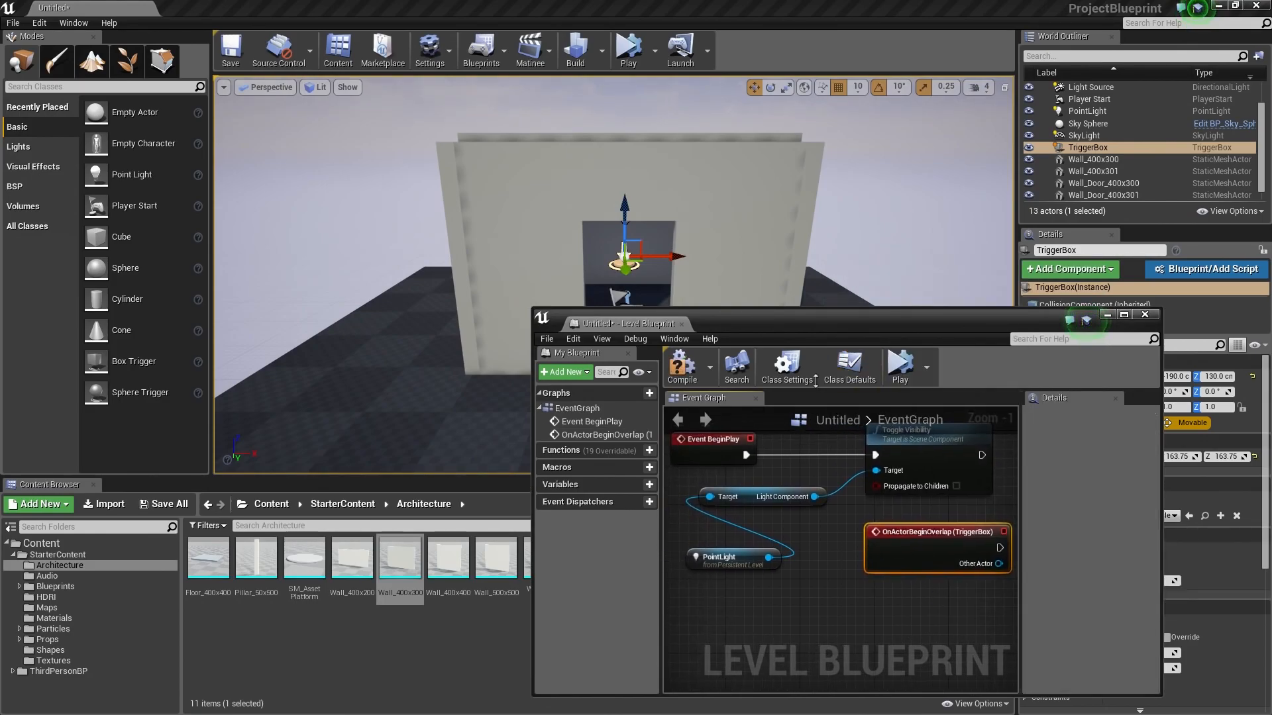
left_click_drag(534, 310, 369, 248)
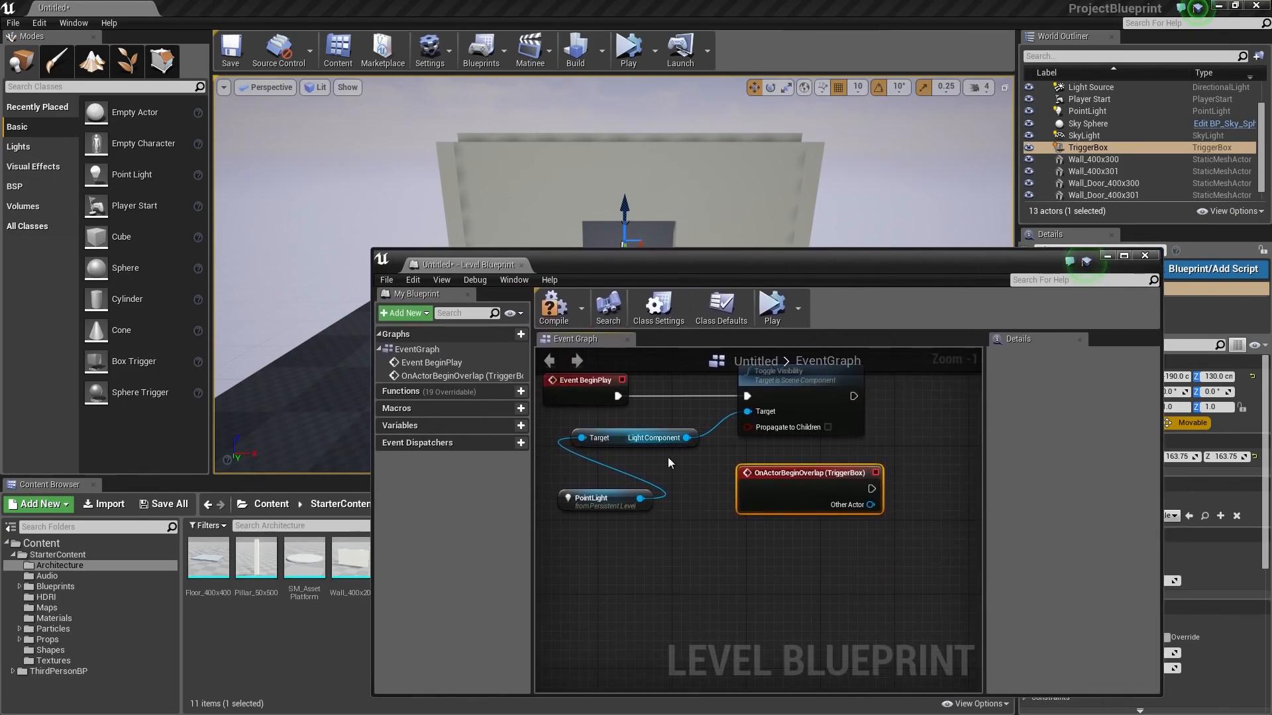
right_click_drag(666, 453, 694, 491)
right_click_drag(816, 593, 817, 588)
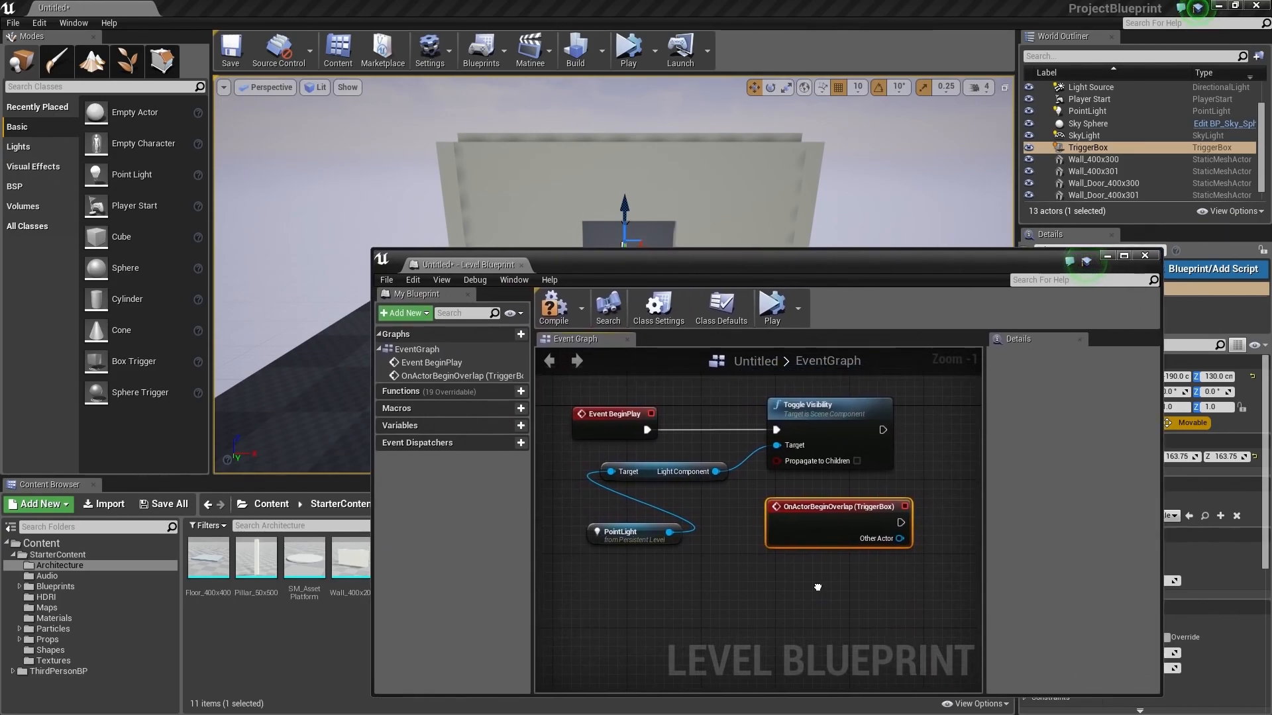
Examine the Event BeginPlay, OnActorBeginOverlap (TriggerBox) and Toggle Visibility nodes in the event graph.
left_click(784, 592)
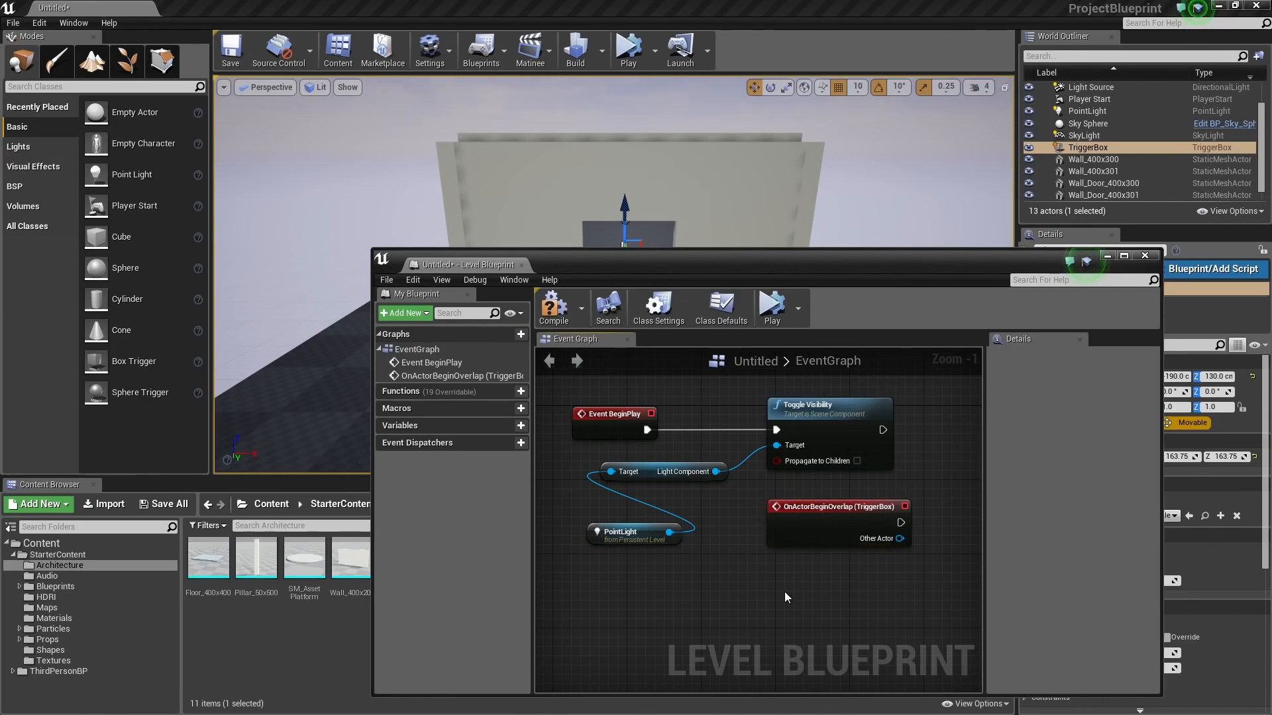
left_click(811, 530)
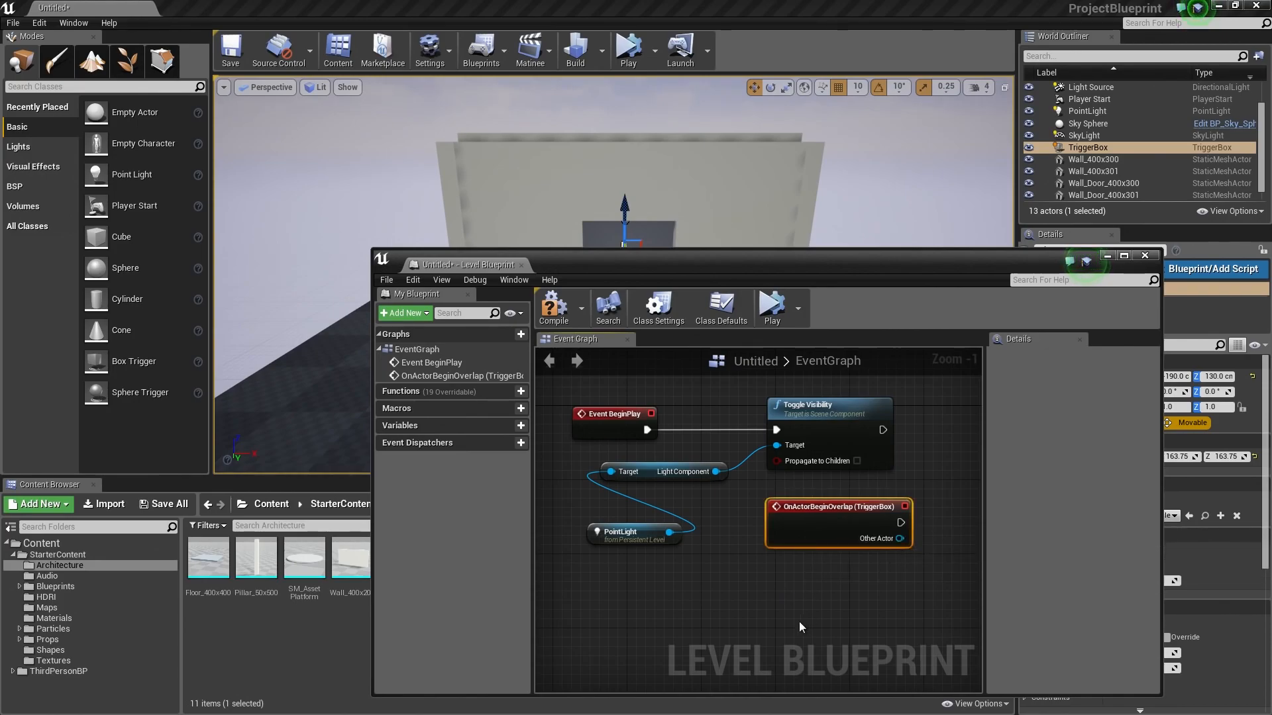
left_click(587, 417)
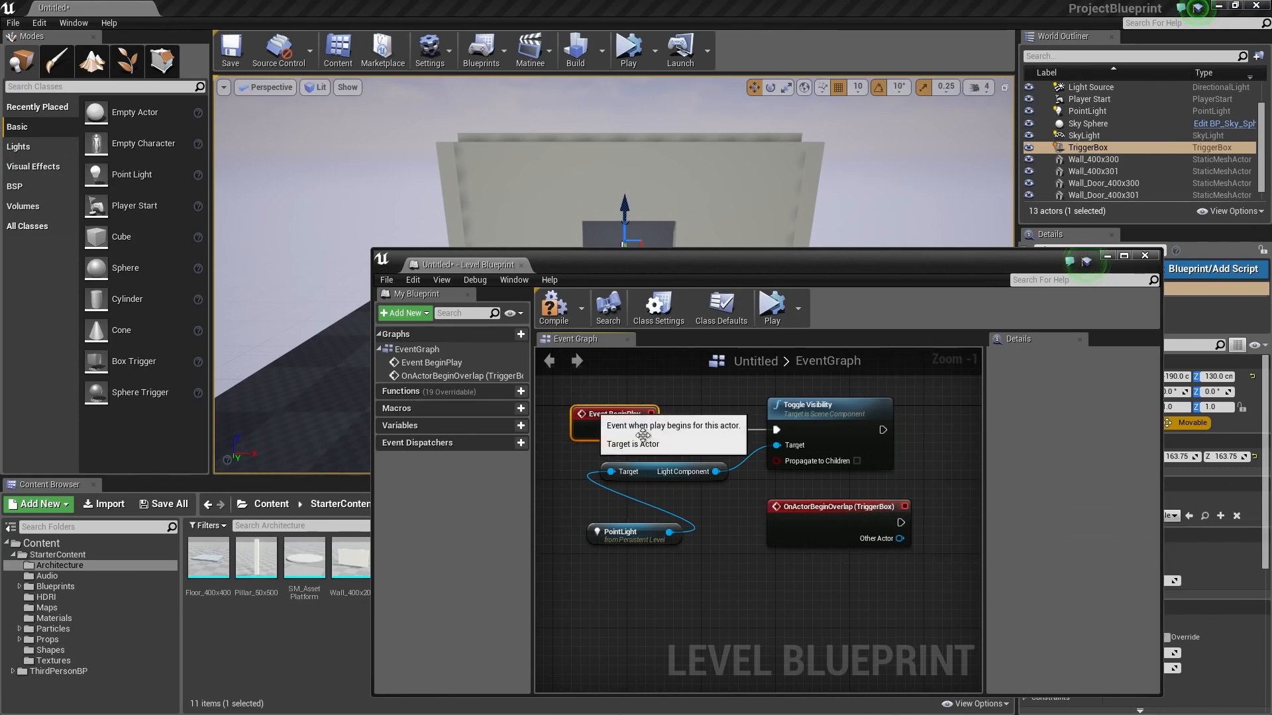
left_click(802, 521)
left_click(827, 599)
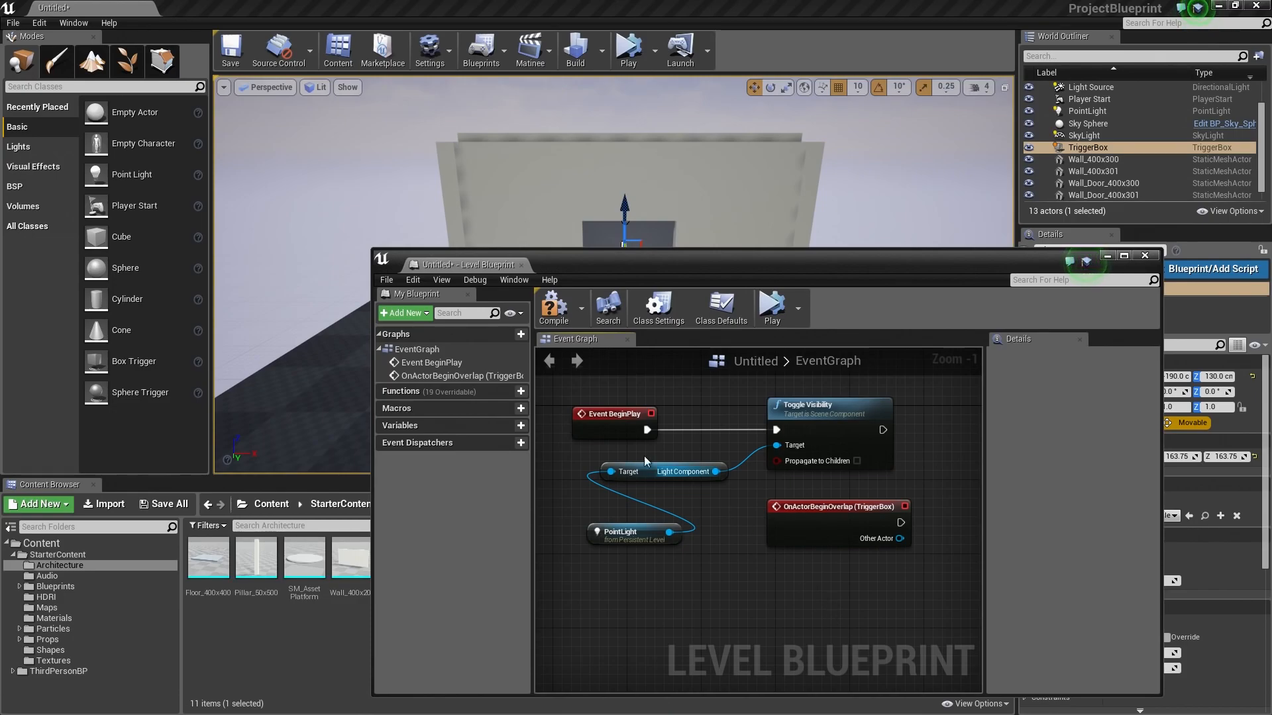
left_click(607, 414)
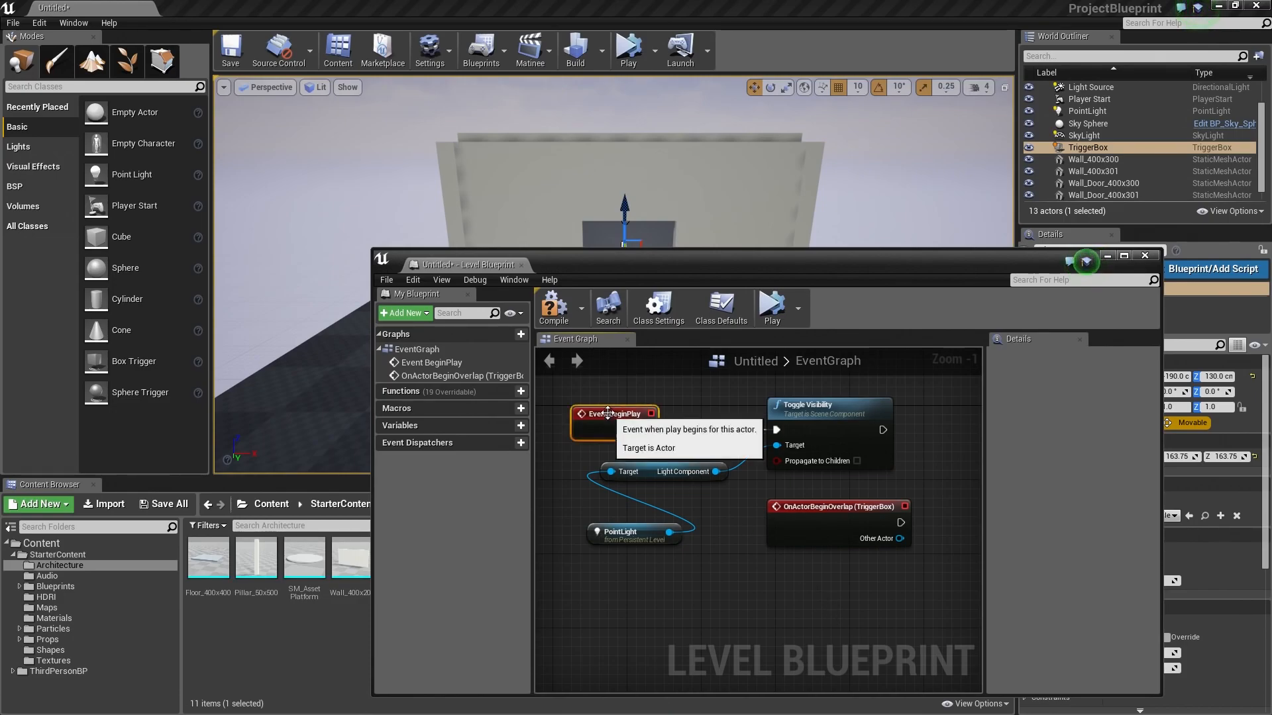
left_click(785, 516)
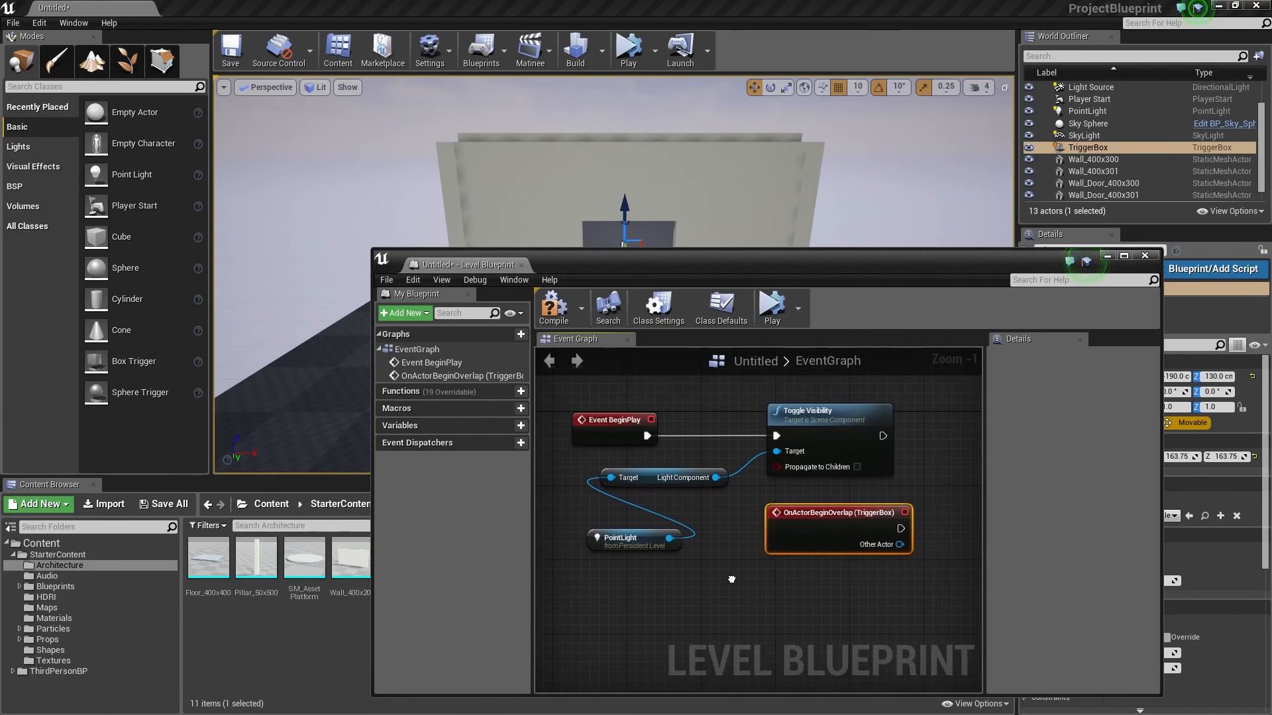
left_click(818, 406)
scroll(783, 409, "up", 1)
right_click_drag(805, 460, 785, 484)
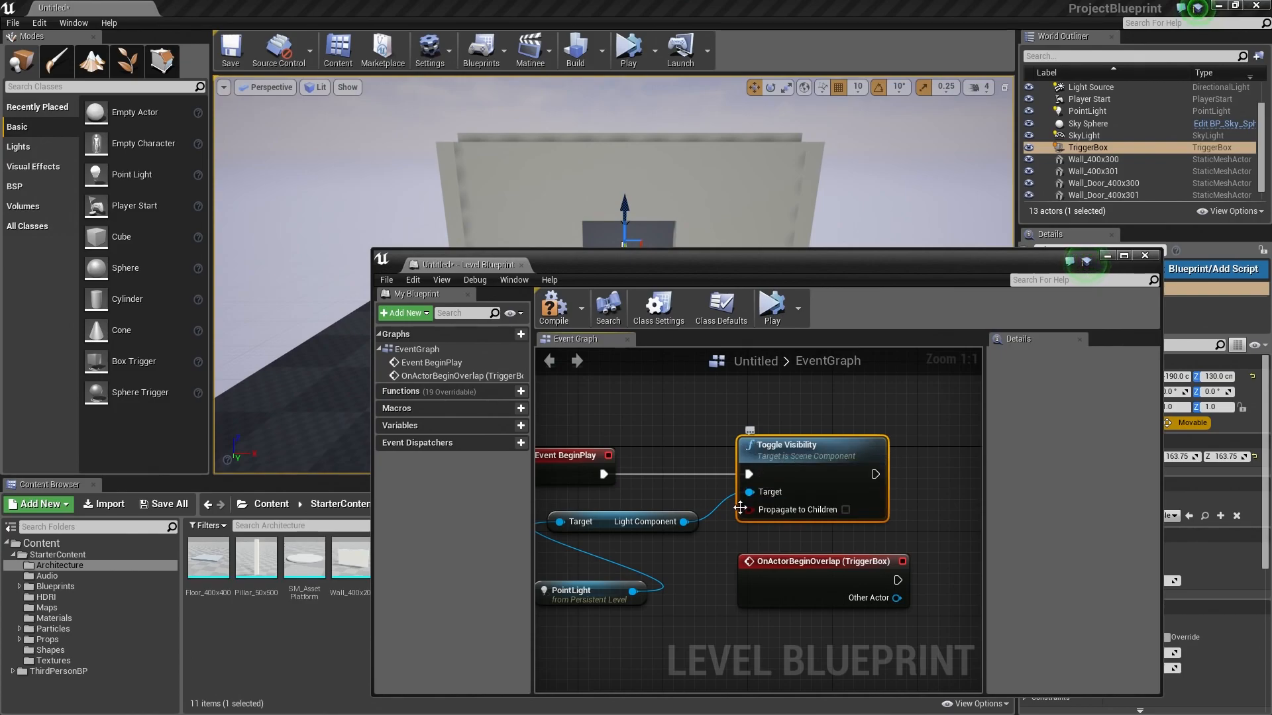
scroll(714, 544, "down", 1)
right_click_drag(714, 563, 758, 510)
left_click(768, 559)
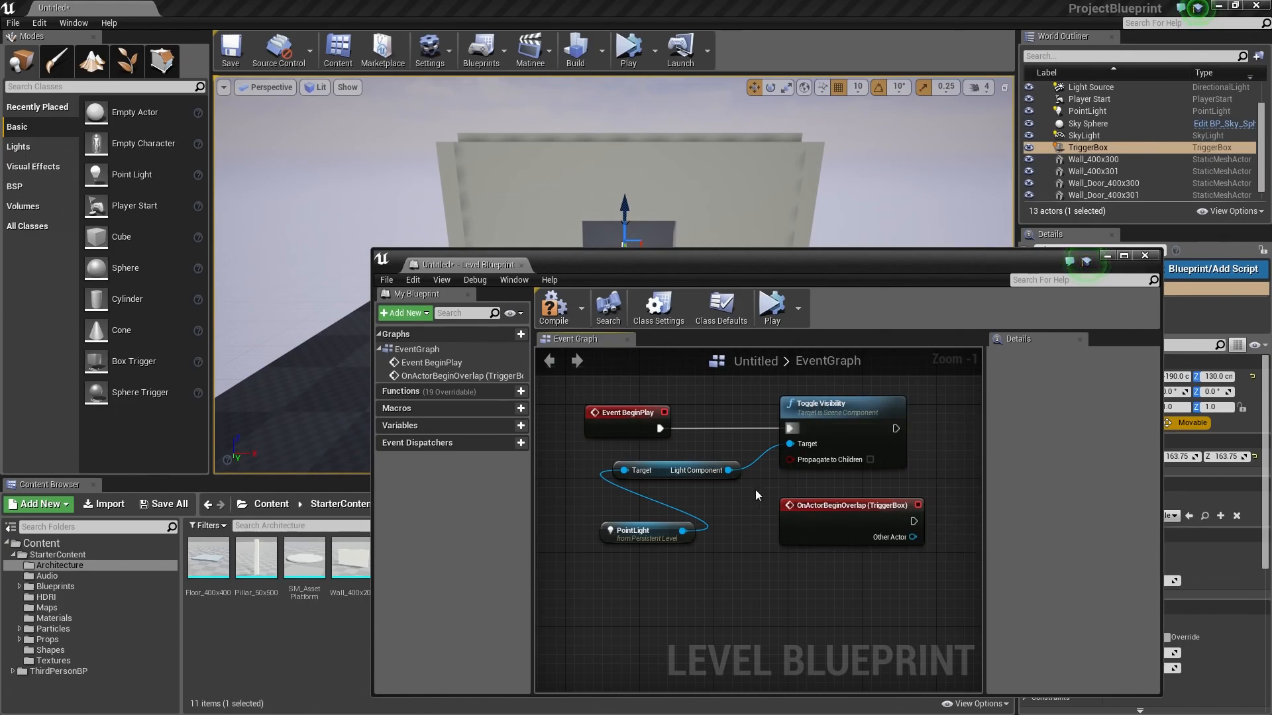
mouse_move(732, 565)
right_mouse_down()
mouse_move(731, 541)
mouse_move(750, 570)
right_mouse_up()
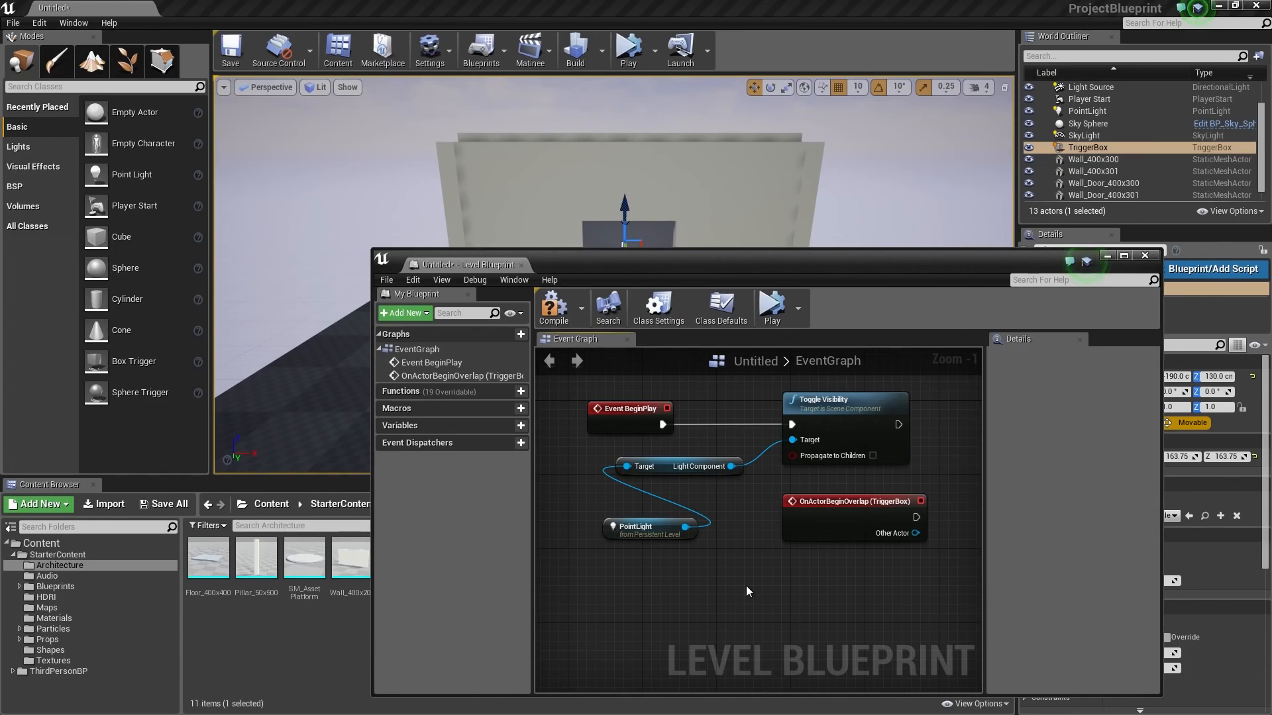
Delete the Event BeginPlay node and move OnActorBeginOverlap (TriggerBox) into its place, ahead of Toggle Visibility.
left_click(634, 427)
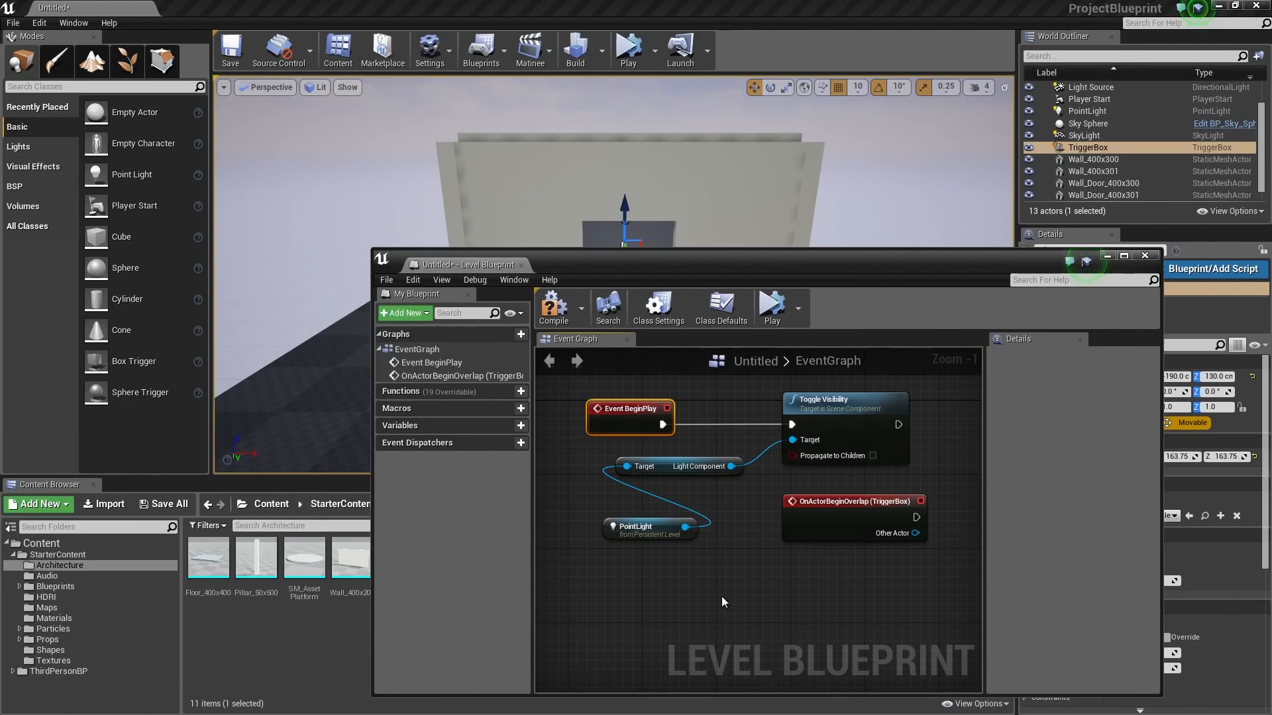
key("Delete")
left_click(823, 521)
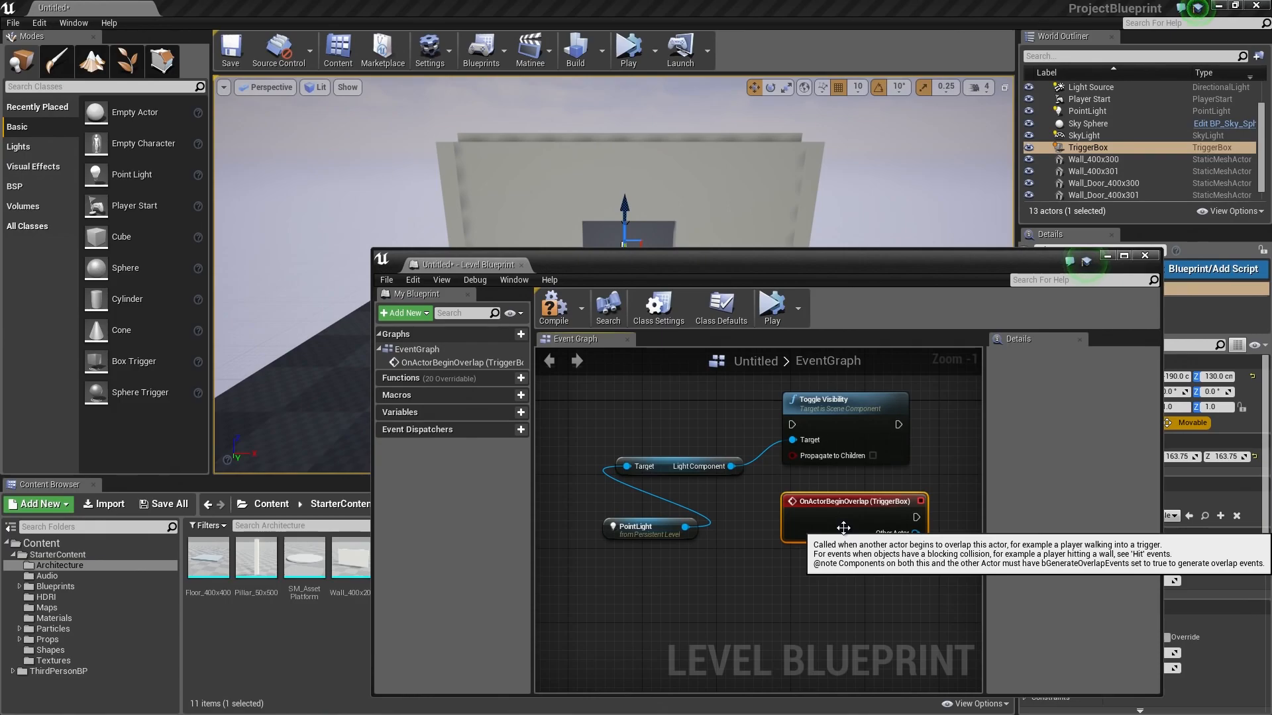
left_click_drag(840, 527, 626, 423)
left_click(833, 546)
Connect the execution output of OnActorBeginOverlap (TriggerBox) to the execution input of Toggle Visibility.
right_click_drag(804, 546, 816, 586)
scroll(828, 582, "up", 1)
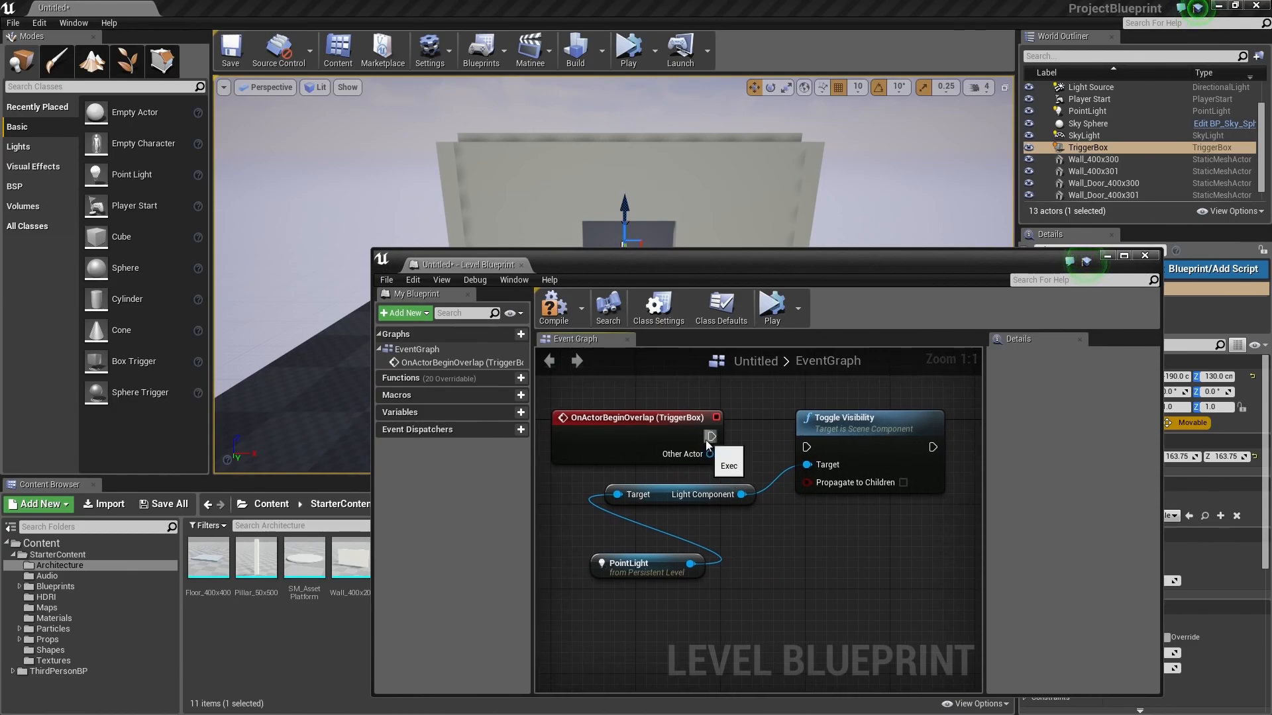
left_click_drag(707, 439, 808, 448)
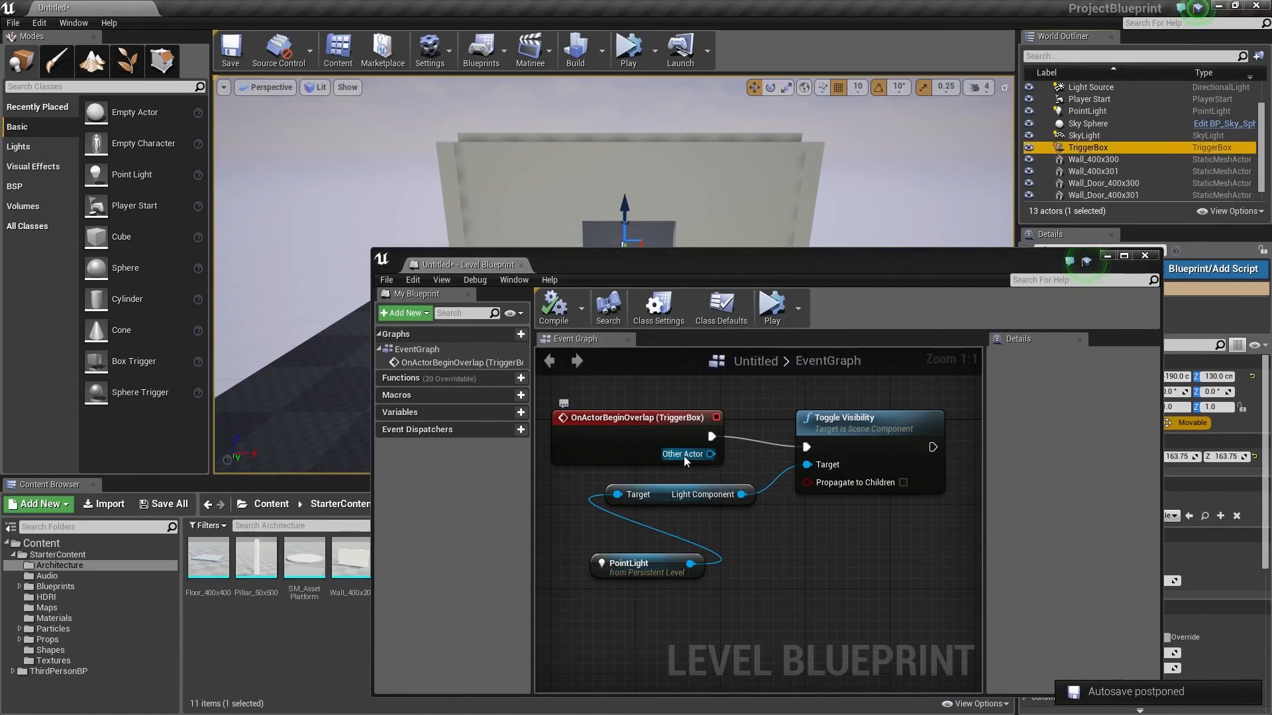
left_click_drag(711, 454, 750, 436)
left_click(677, 422)
left_click(763, 414)
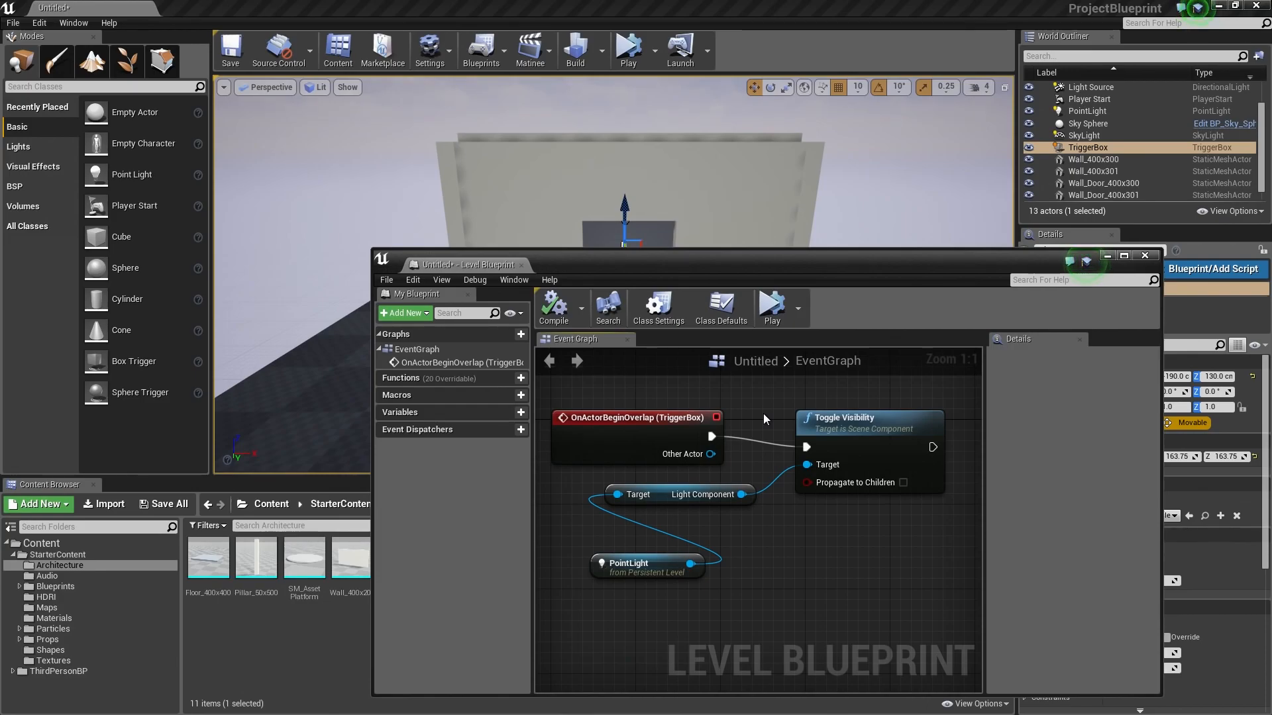
left_click(838, 419)
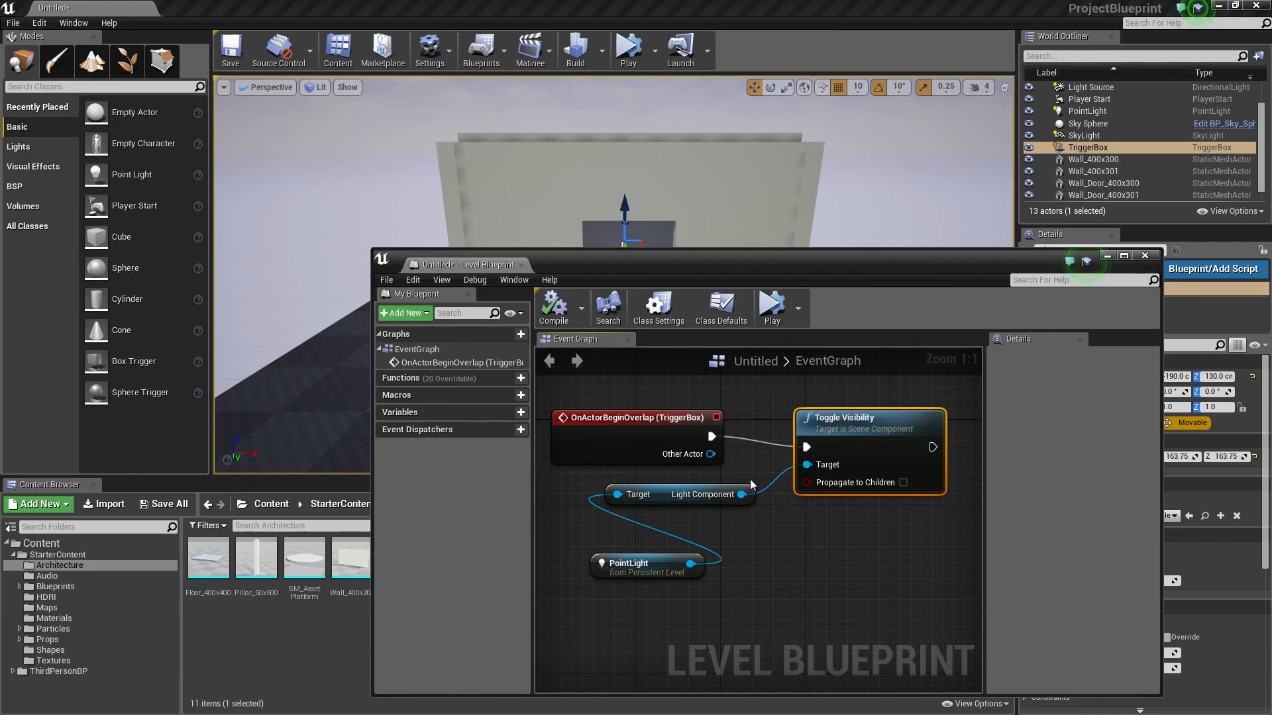
left_click(755, 463)
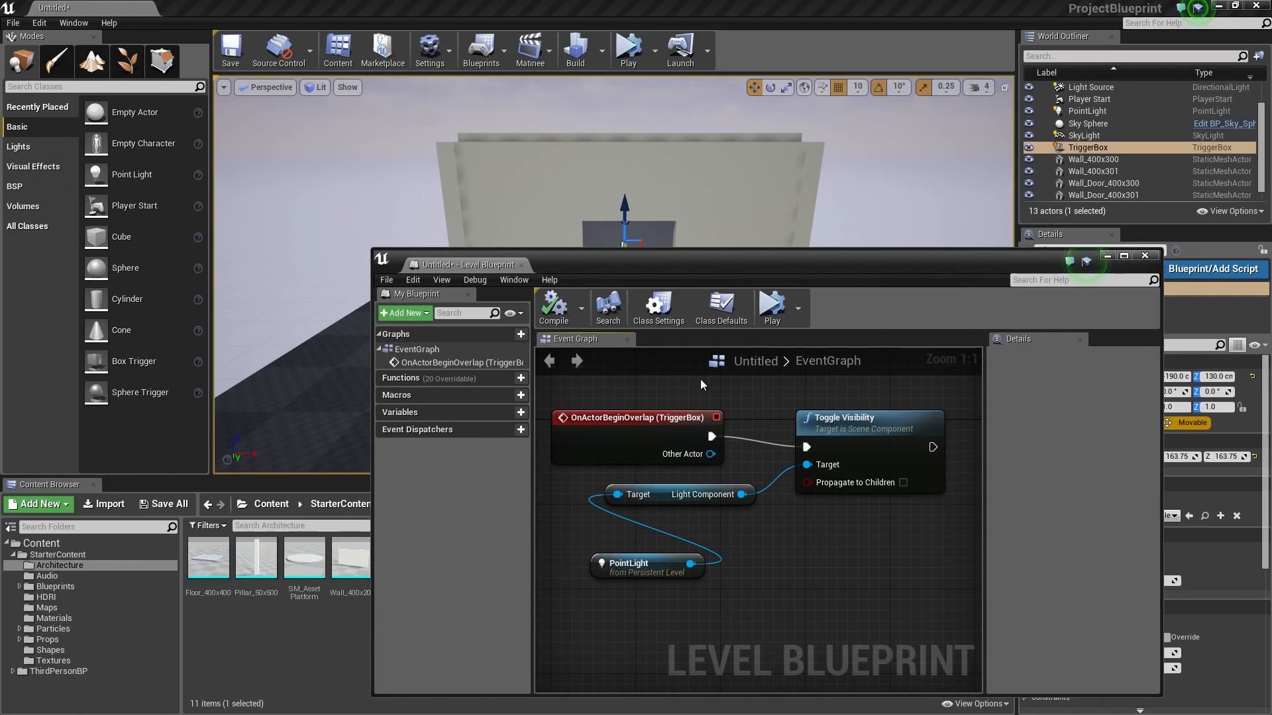
Move and resize the Level Blueprint window to uncover the level viewport while keeping the event graph readable.
left_click_drag(662, 259, 752, 302)
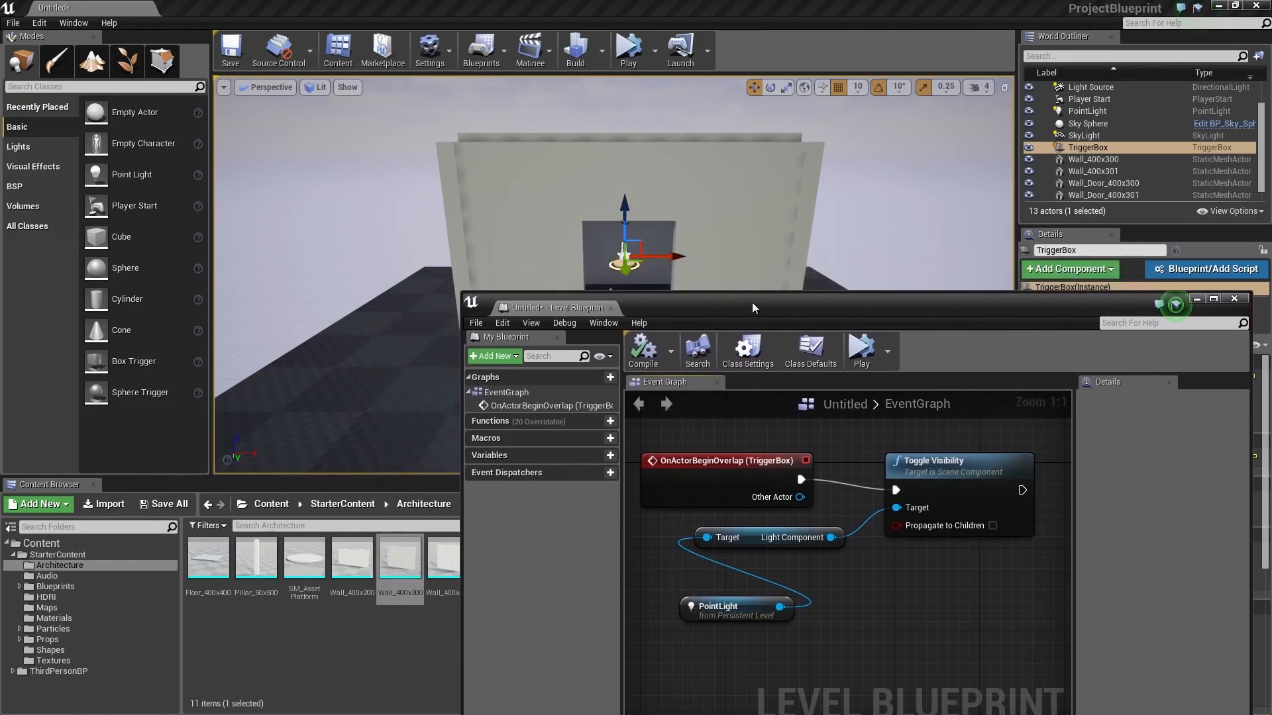
left_click_drag(461, 296, 407, 374)
mouse_move(805, 526)
right_mouse_down()
mouse_move(820, 540)
mouse_move(800, 511)
right_mouse_up()
Move the Player Start actor out of the room onto the open floor in front of the doorway.
right_click_drag(842, 257, 772, 298)
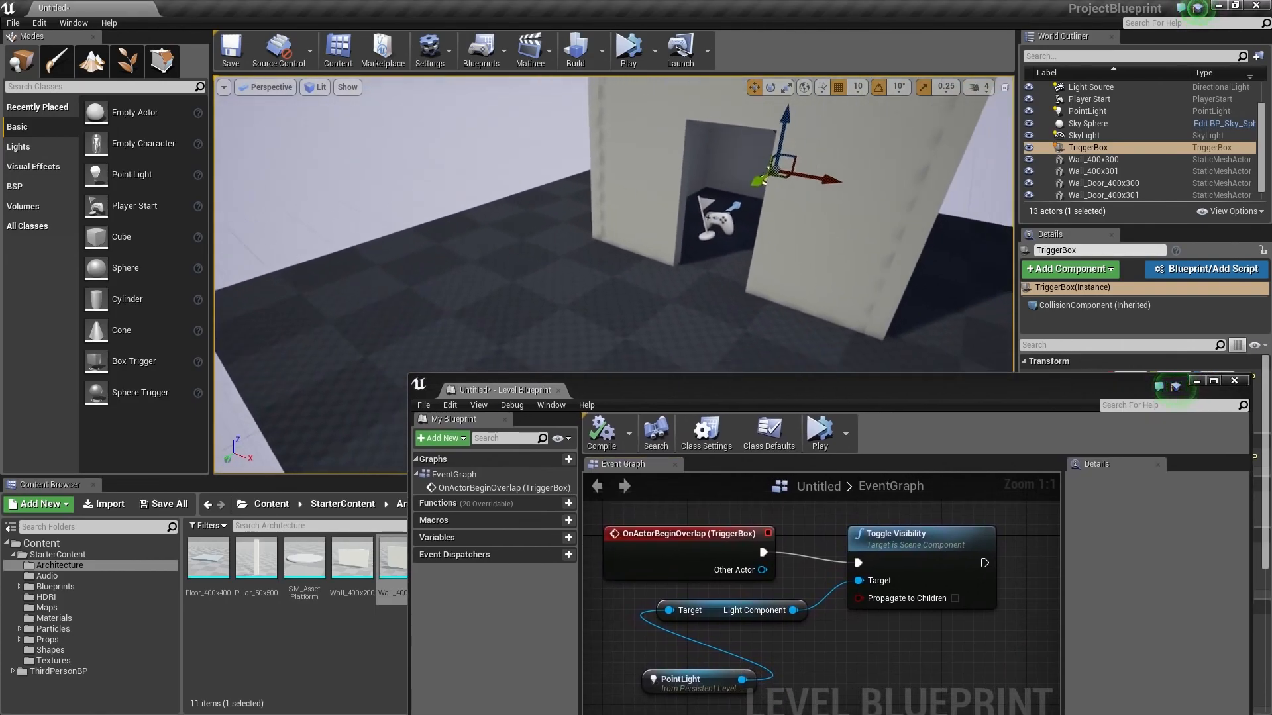
mouse_move(693, 224)
right_mouse_down()
mouse_move(736, 284)
mouse_move(702, 207)
right_mouse_up()
left_click(669, 157)
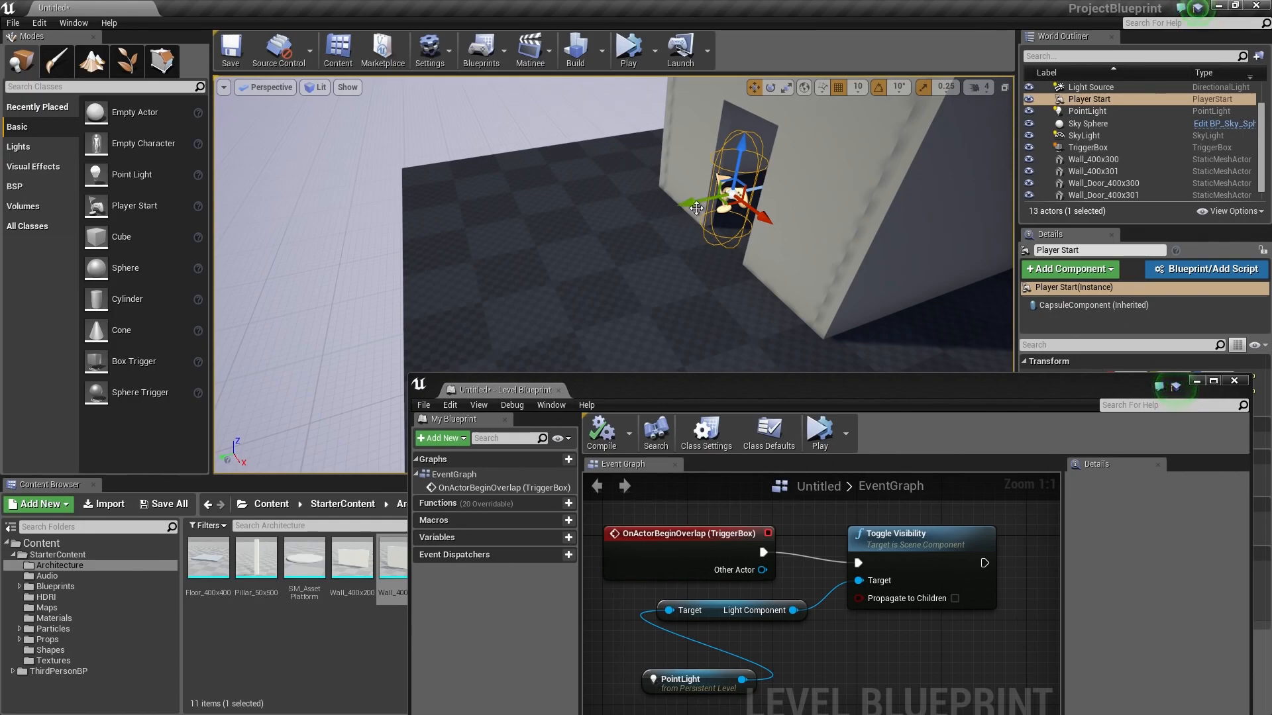
left_click_drag(695, 204, 498, 257)
right_click_drag(499, 257, 689, 260)
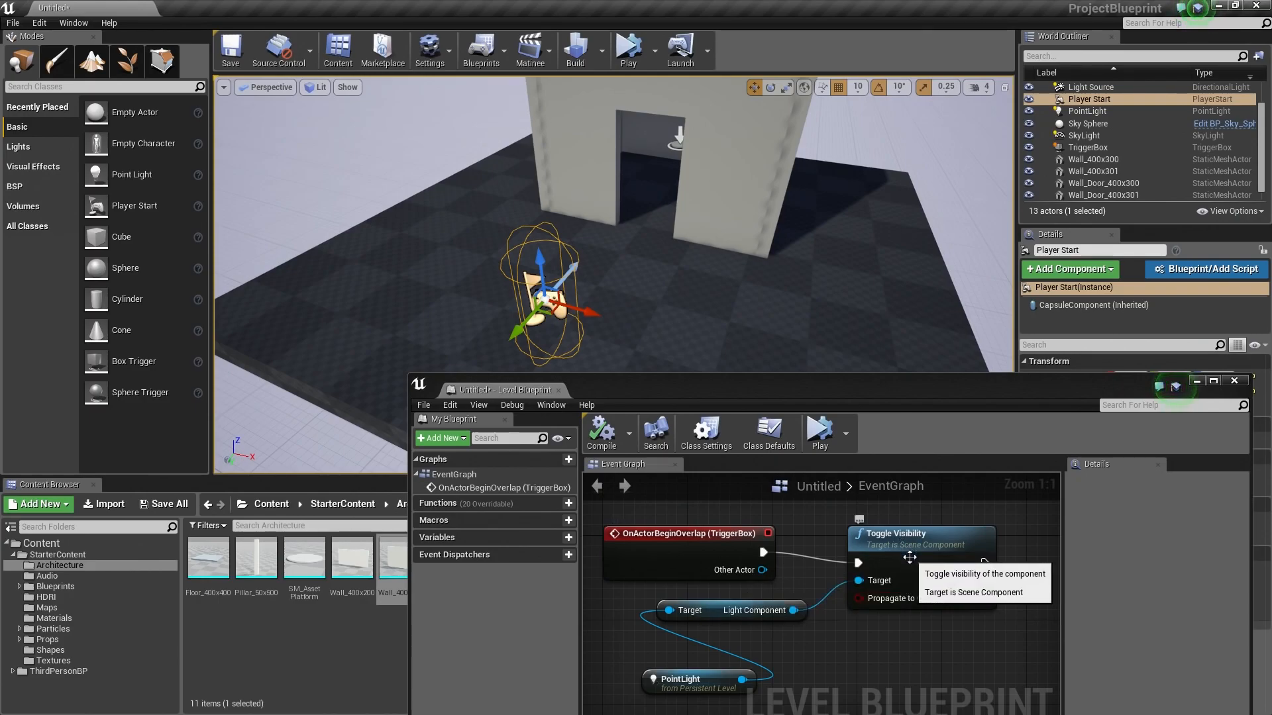
Play the level in the selected viewport, walk the character in and out of the room twice, and end the play session.
left_click(654, 53)
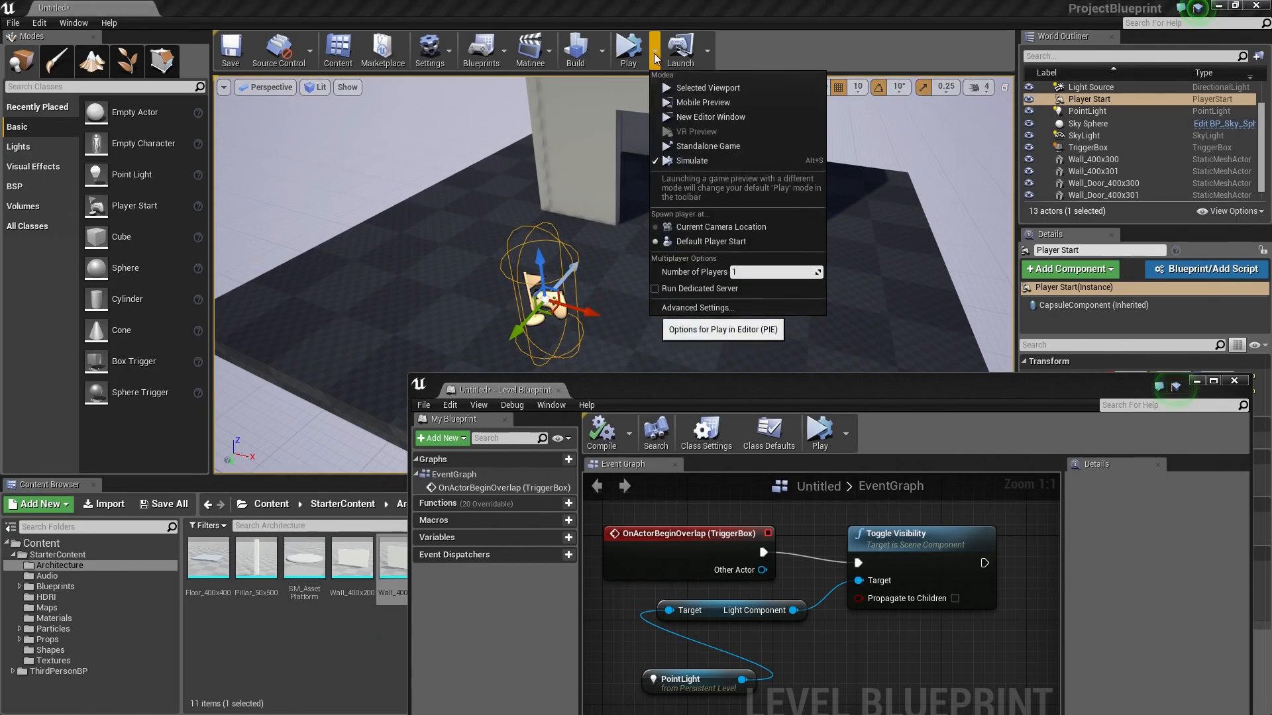
left_click(683, 86)
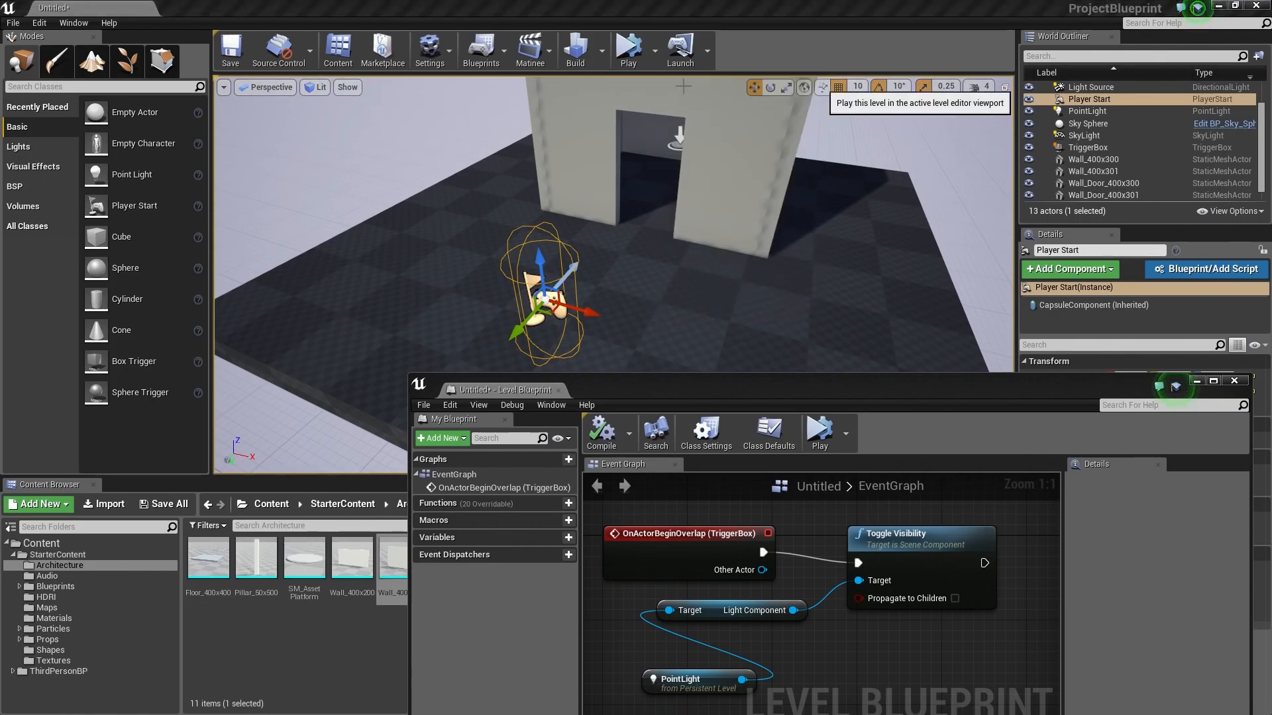
left_click(683, 87)
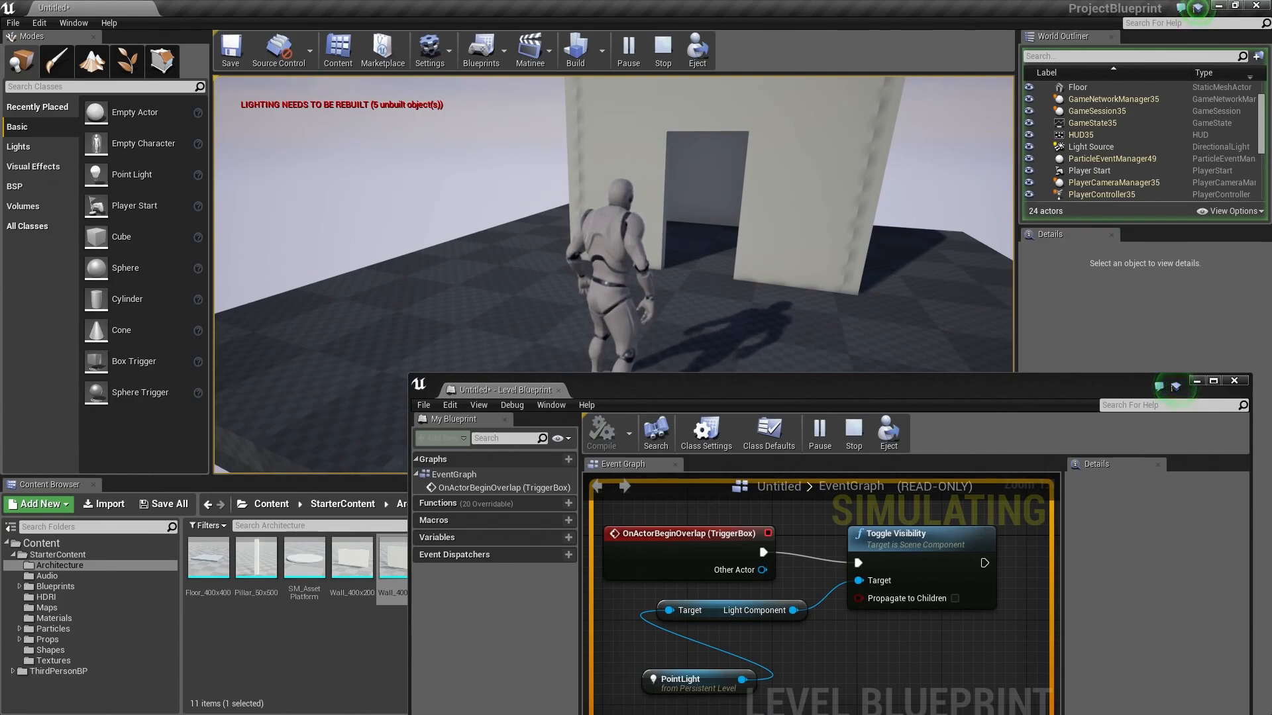
key("w")
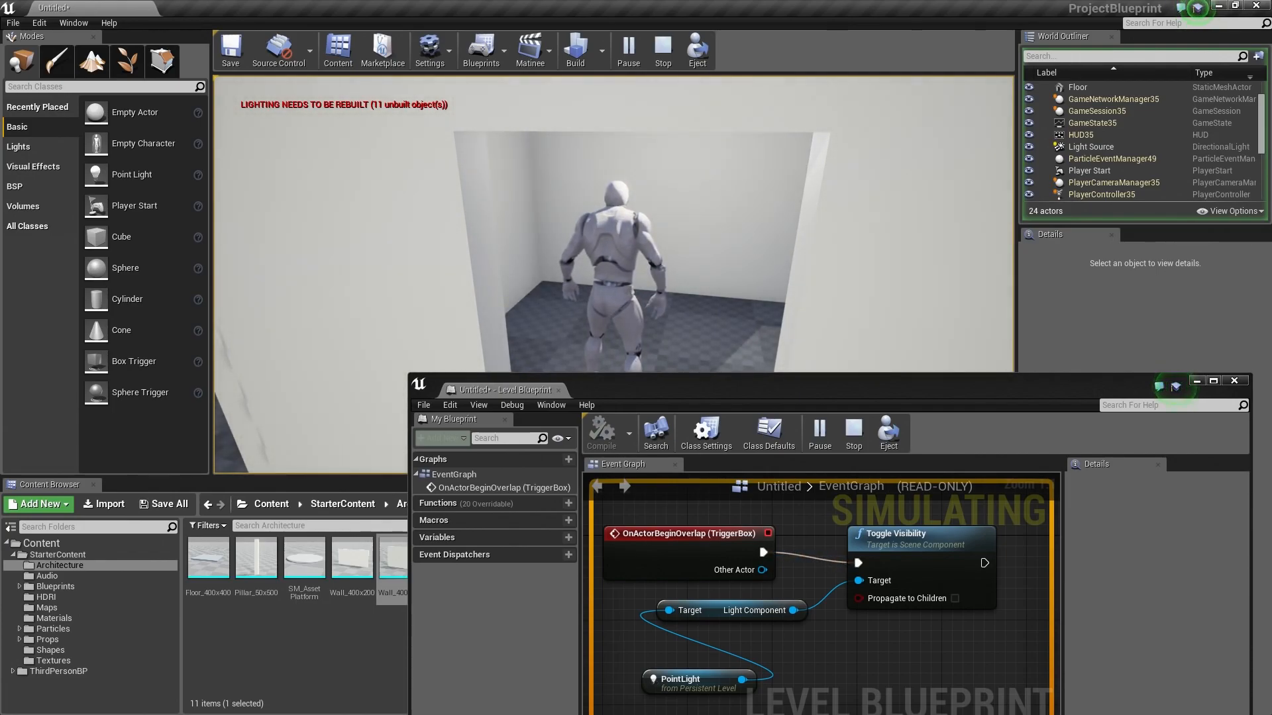
key("s")
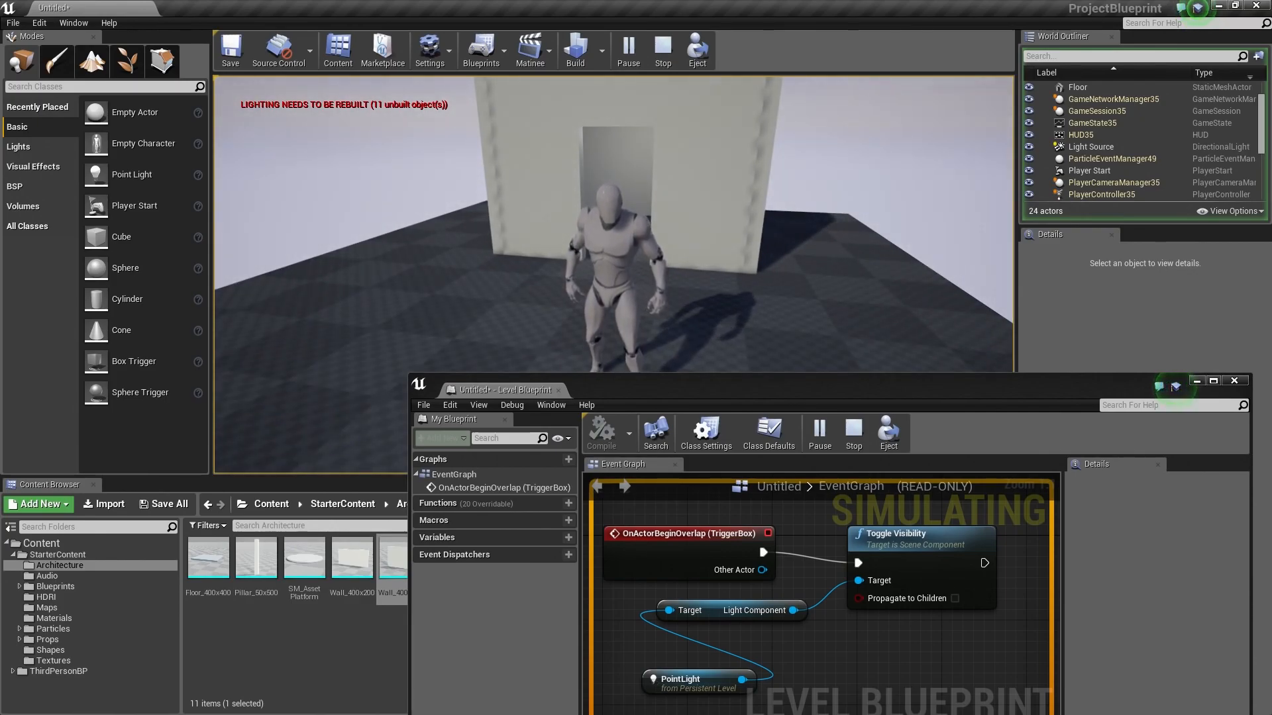
key("w")
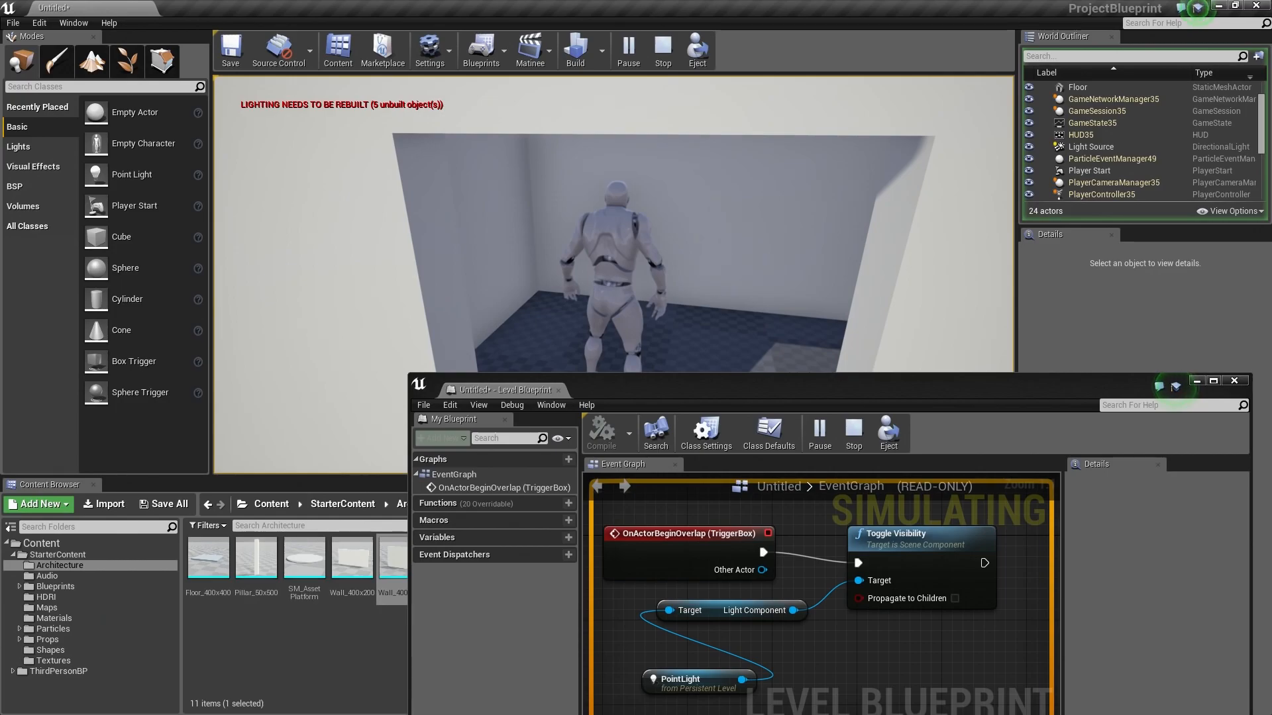
key("s")
key("a")
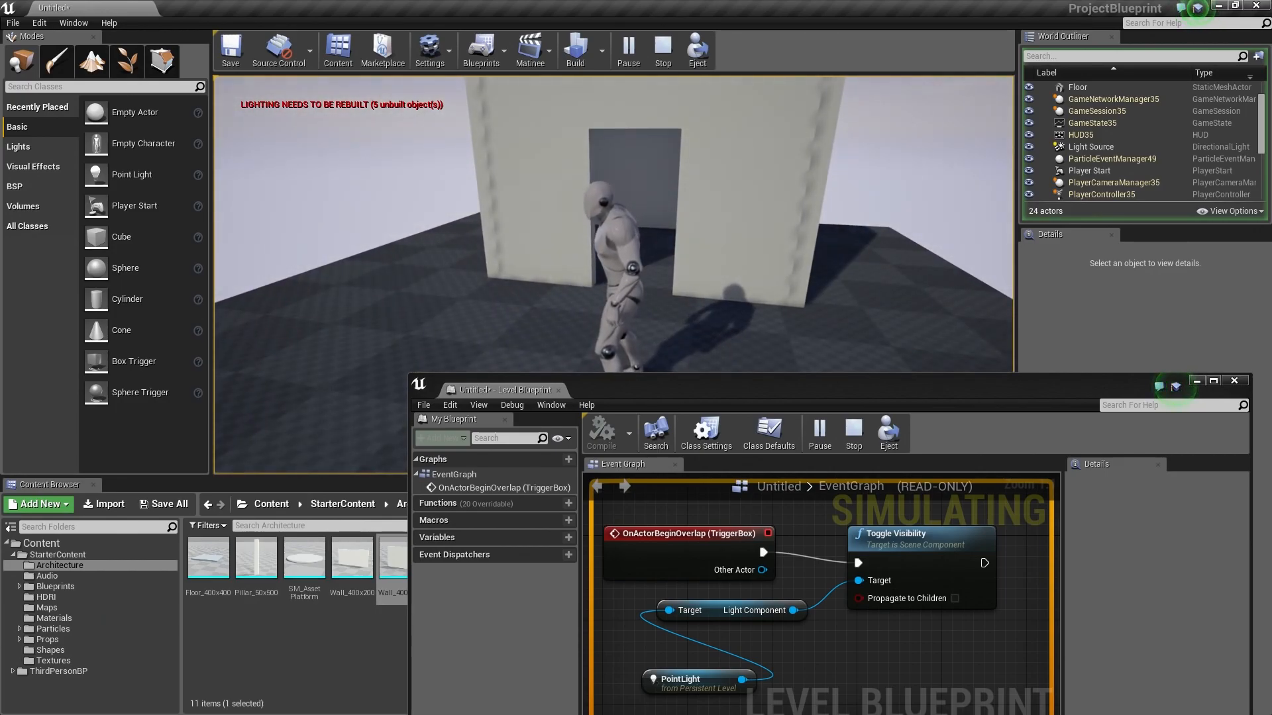
key("Escape")
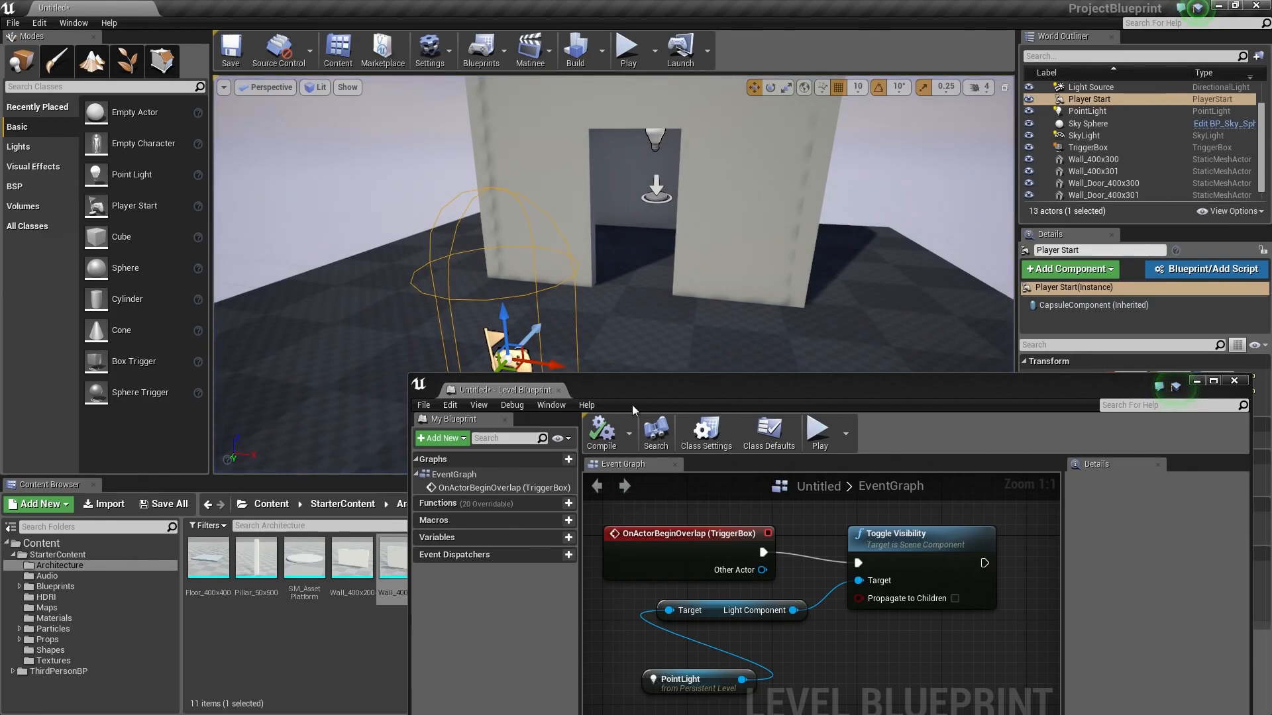
Enlarge the Level Blueprint window and add an On Actor End Overlap event for the TriggerBox, placing it below the PointLight reference.
left_click_drag(407, 373, 293, 312)
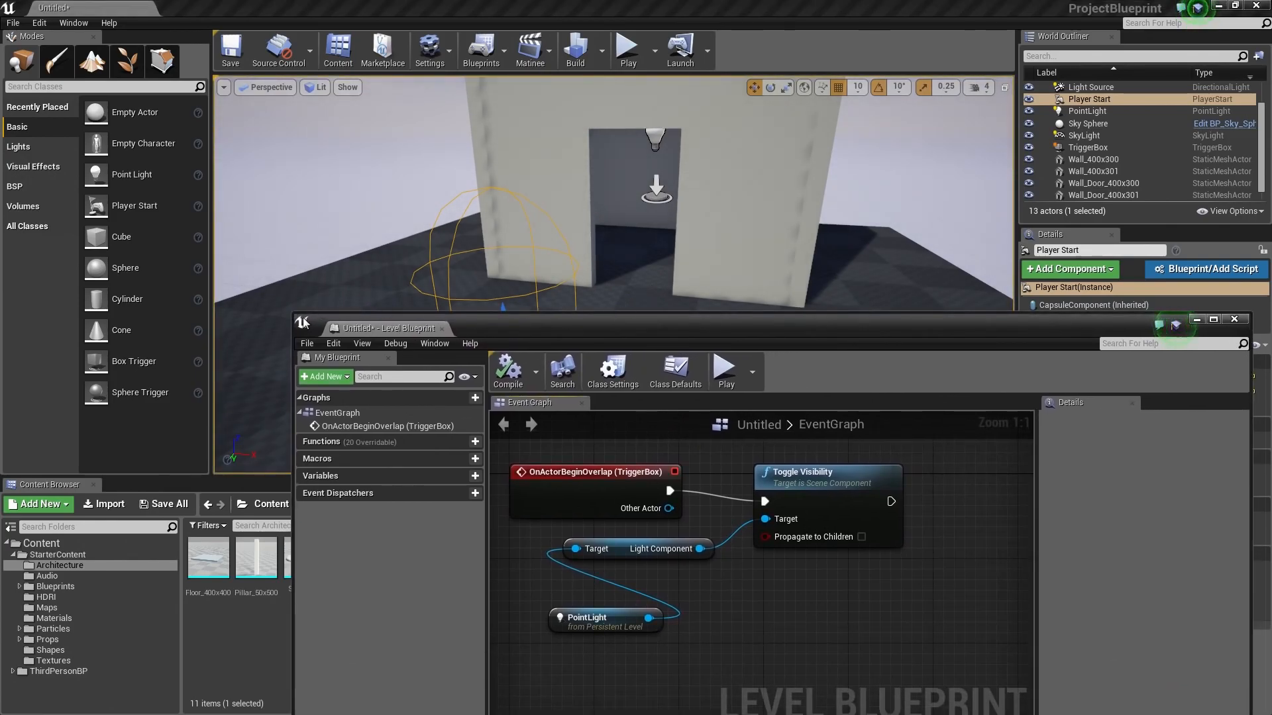
left_click_drag(289, 311, 288, 296)
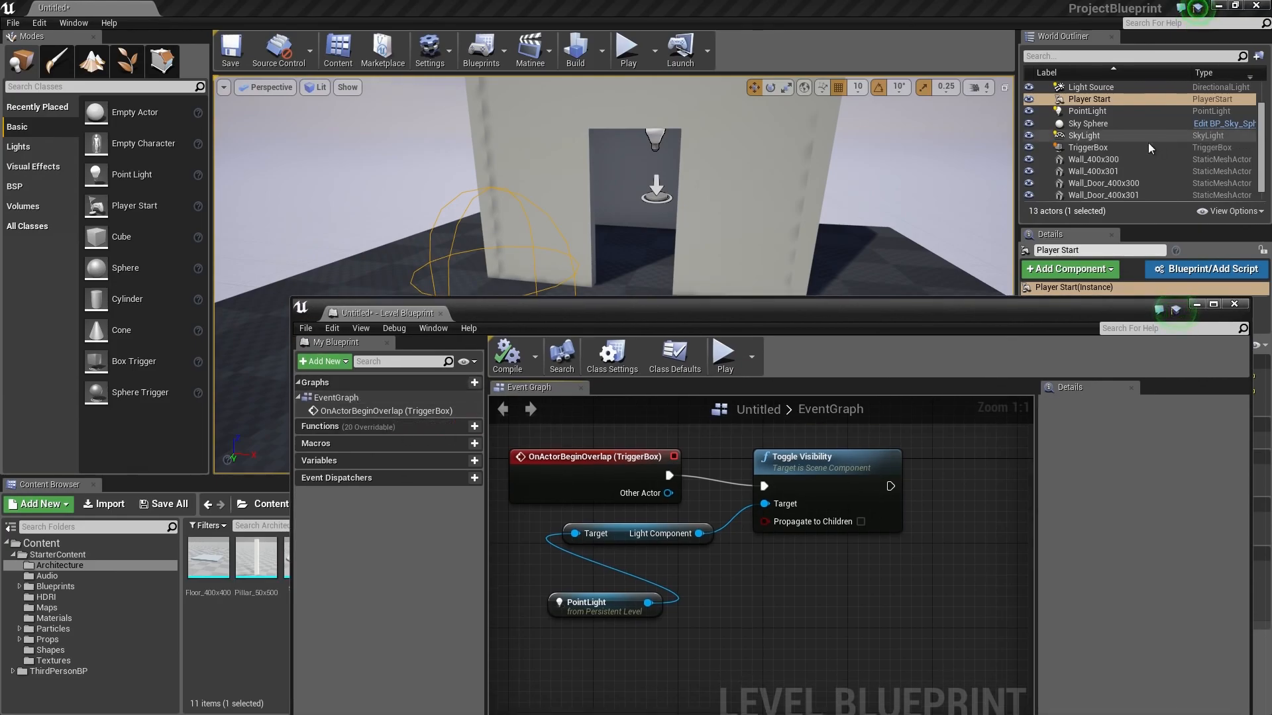
left_click(1122, 146)
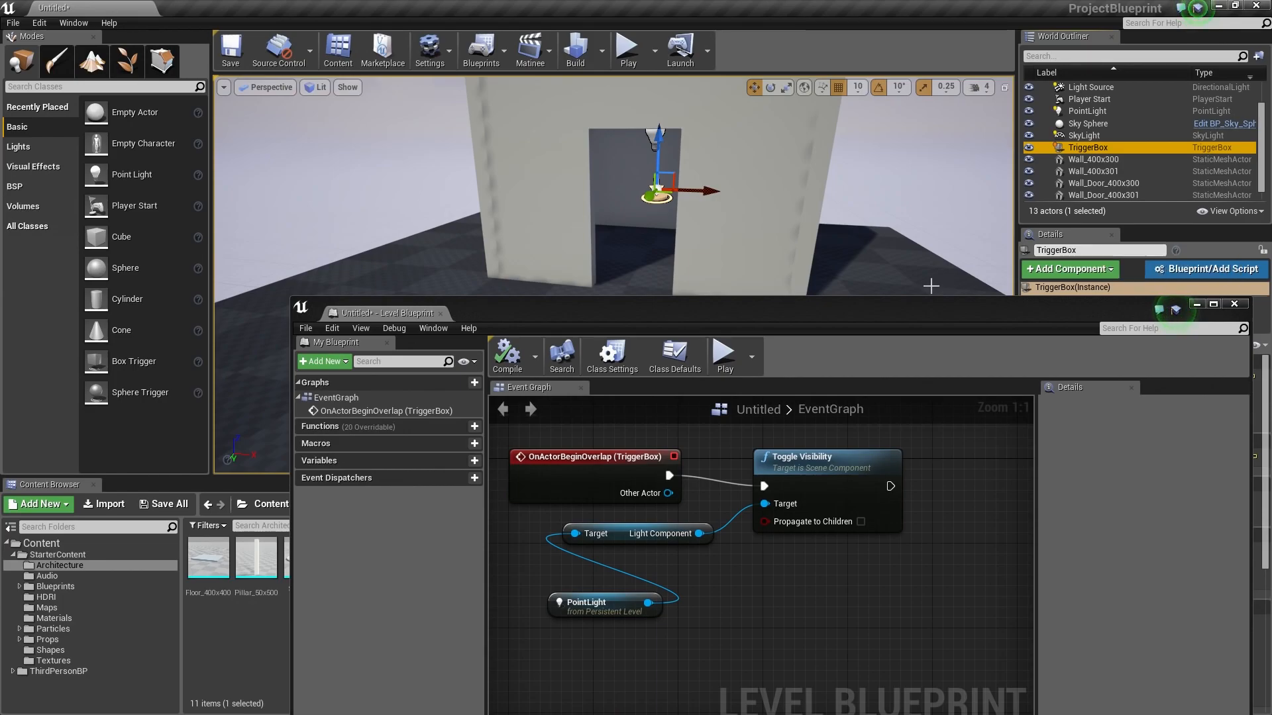
right_click_drag(810, 670, 824, 621)
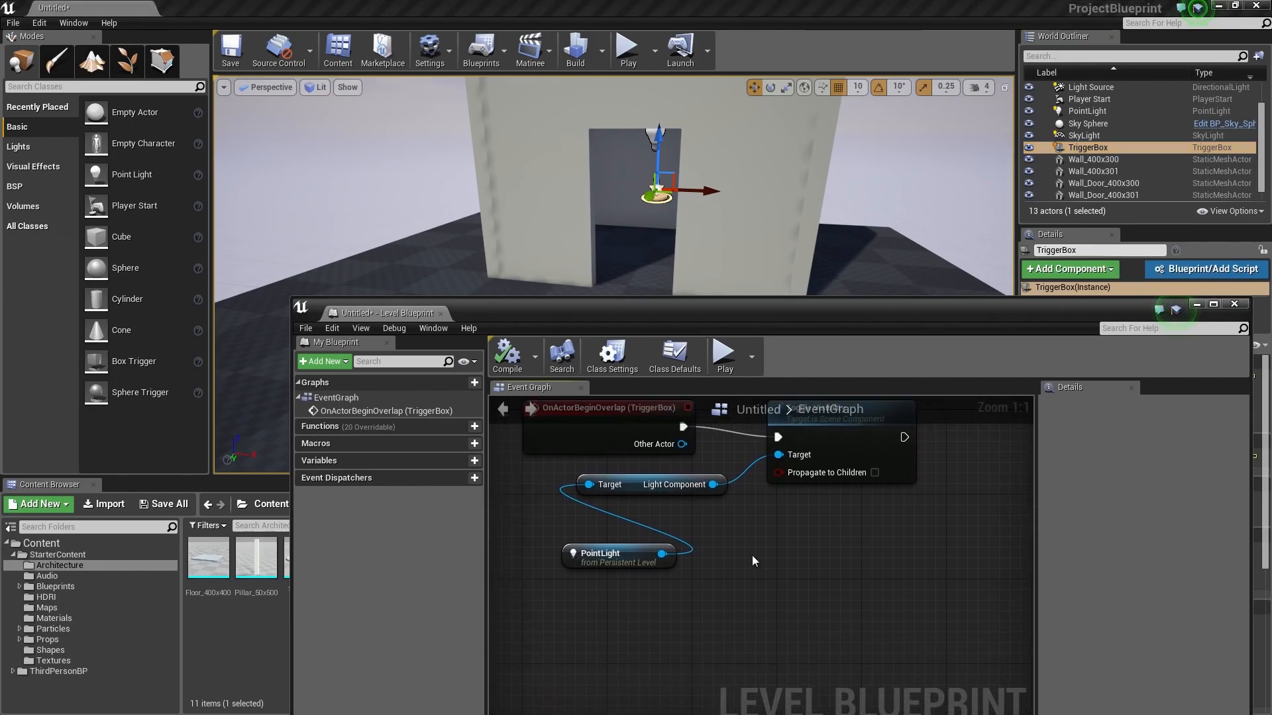
right_click(741, 530)
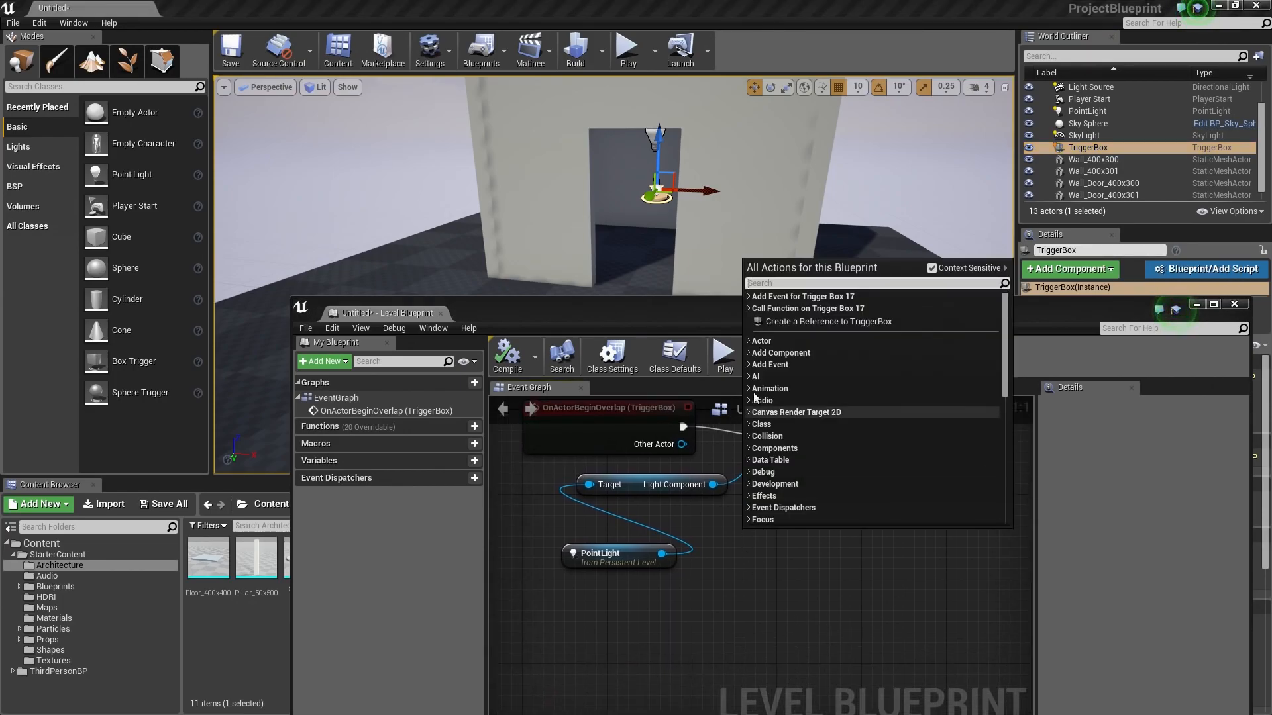
left_click(749, 297)
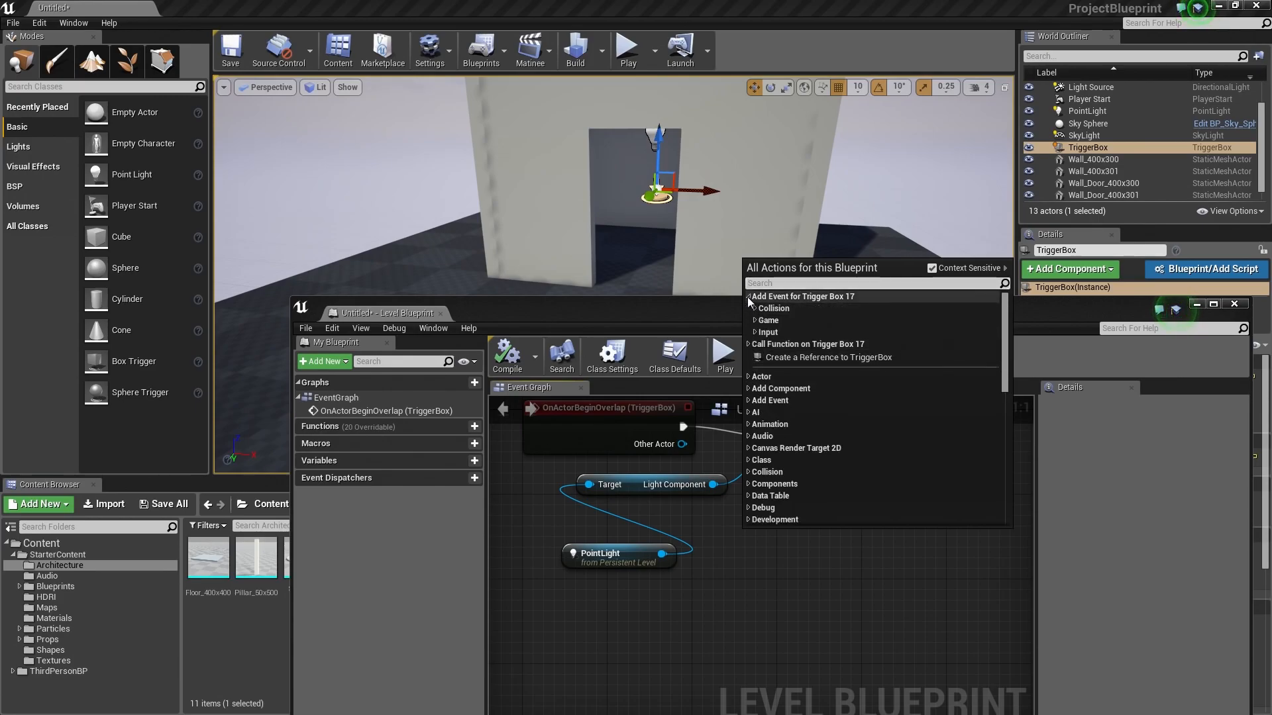
left_click(755, 309)
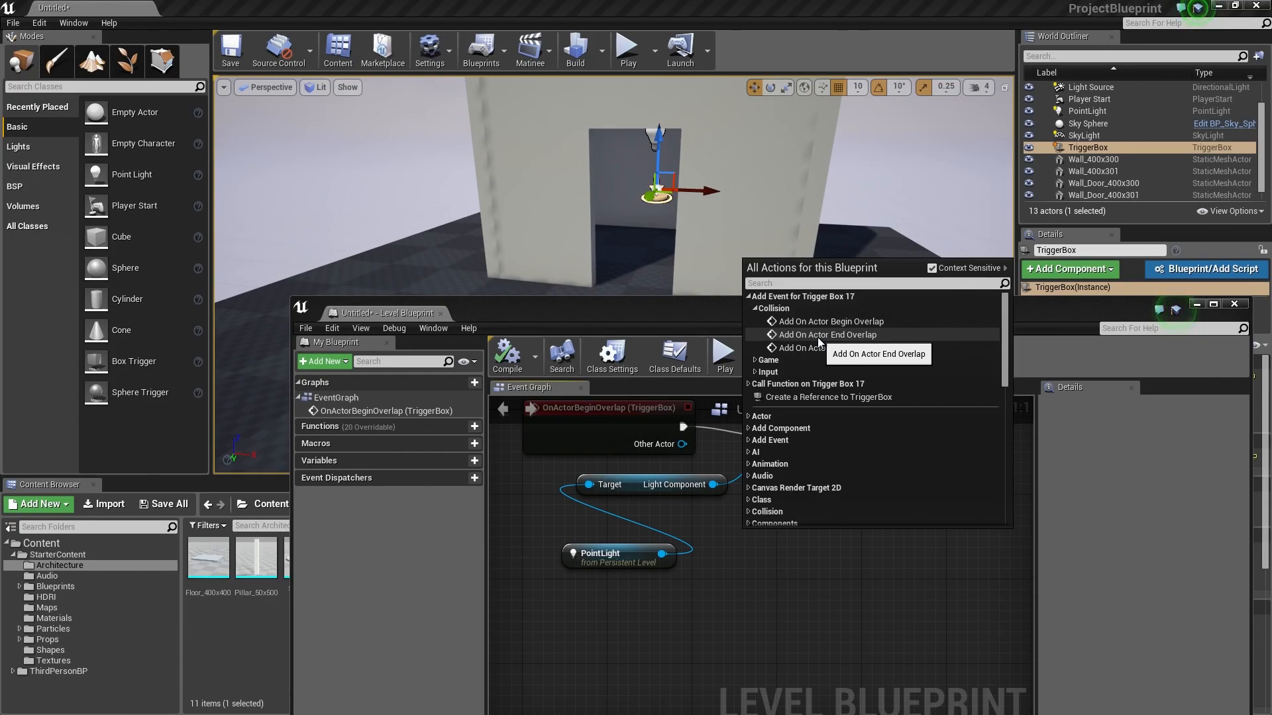
left_click(819, 336)
left_click_drag(841, 540, 629, 614)
right_click_drag(720, 541, 740, 565)
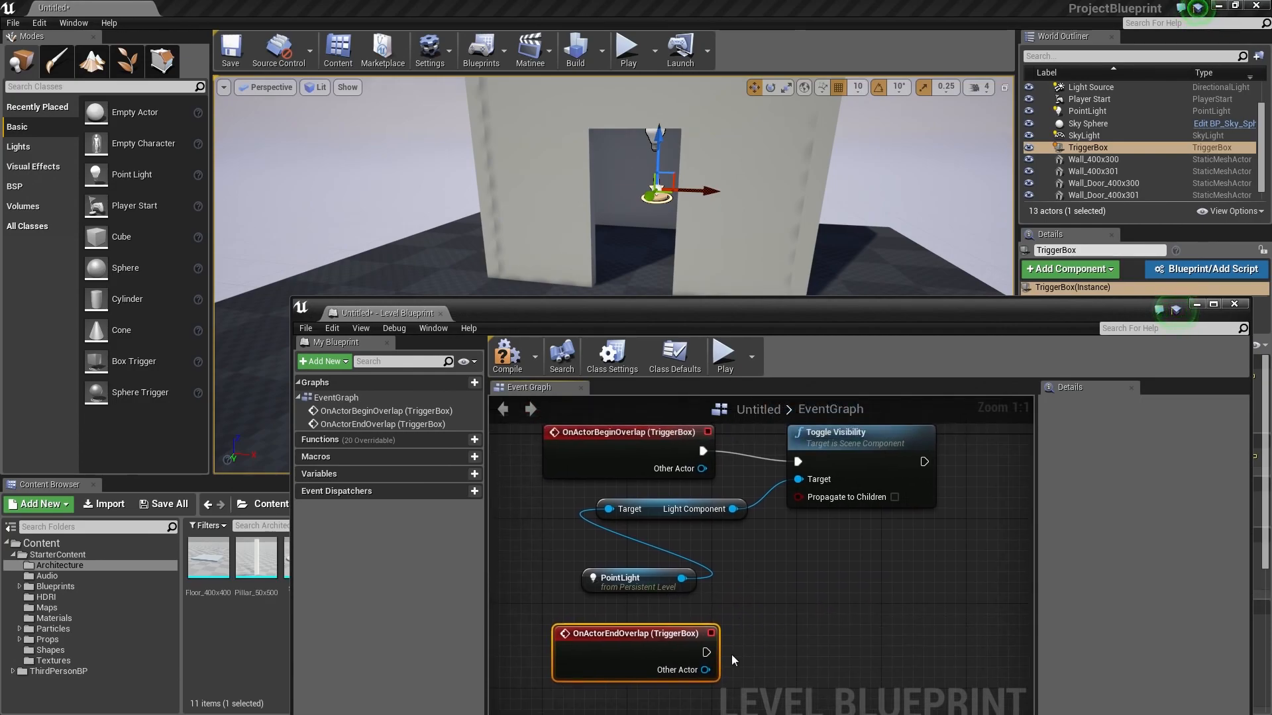
Connect OnActorEndOverlap's execution output to Toggle Visibility and reposition Toggle Visibility midway between the two overlap events.
left_click_drag(706, 653, 798, 462)
left_click_drag(798, 463, 874, 521)
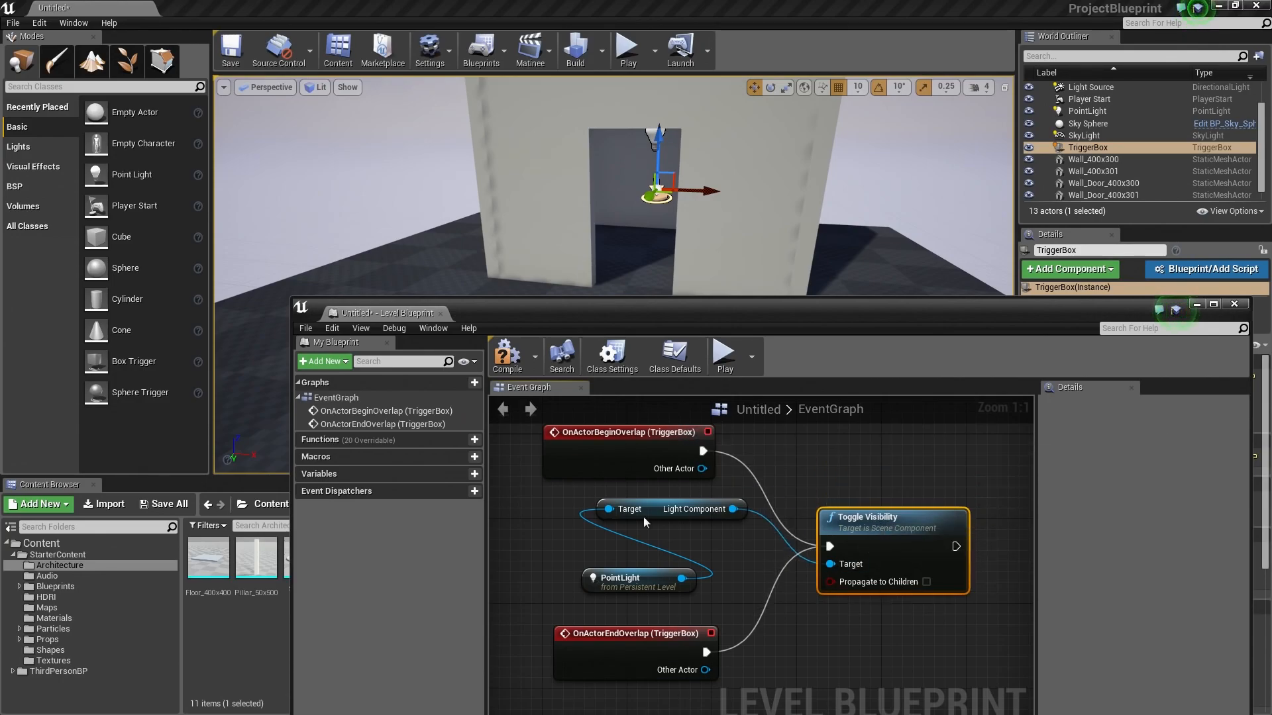
right_click_drag(820, 470, 829, 467)
left_click(597, 445)
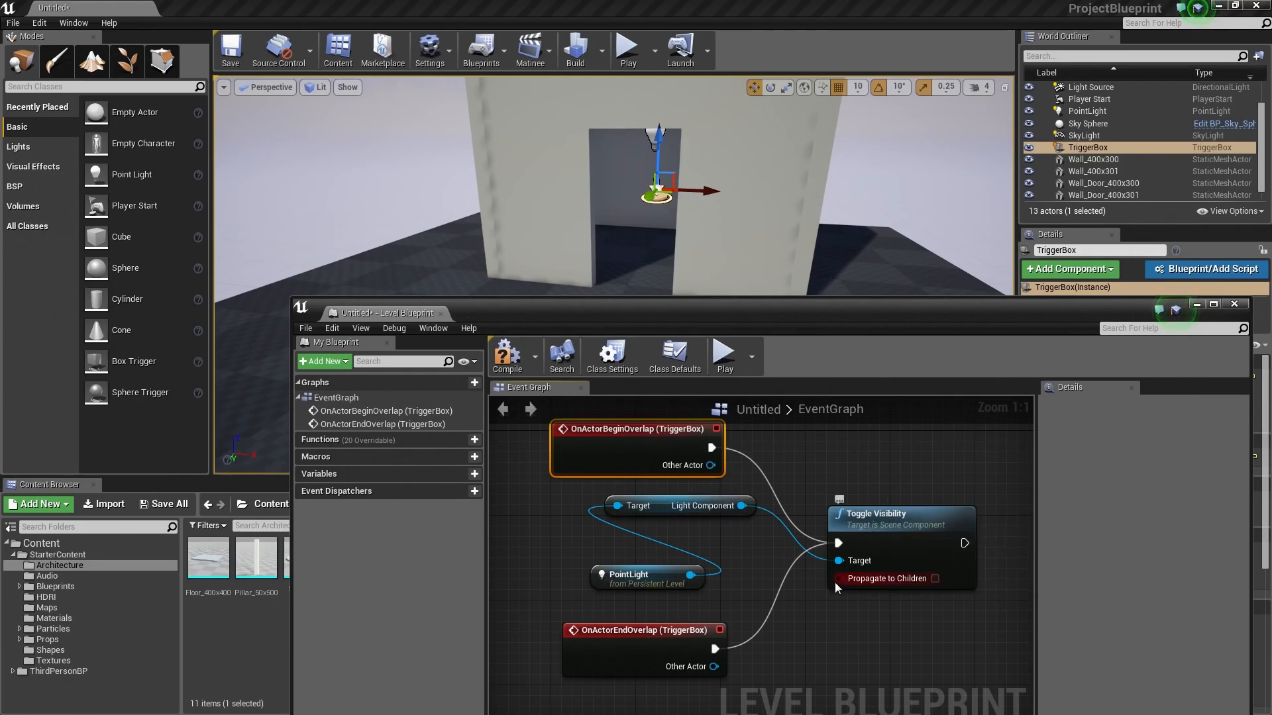
left_click(605, 659)
left_click(887, 533)
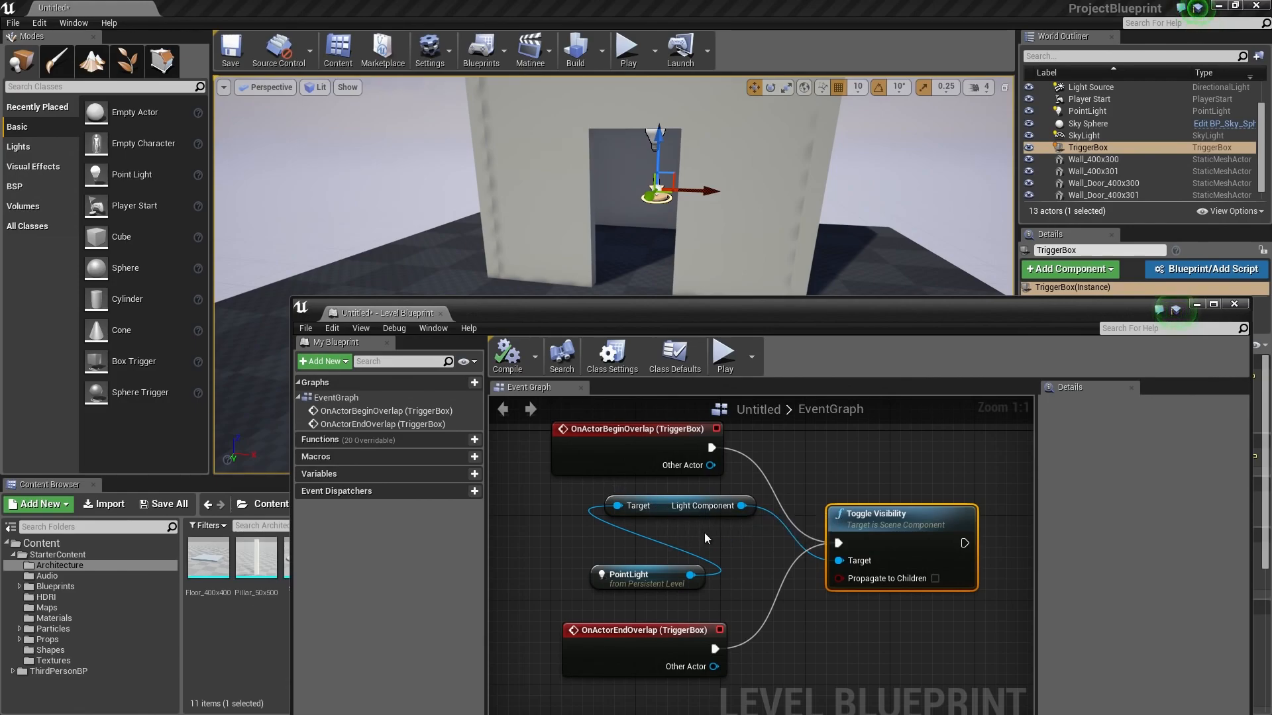
right_click_drag(775, 550, 774, 564)
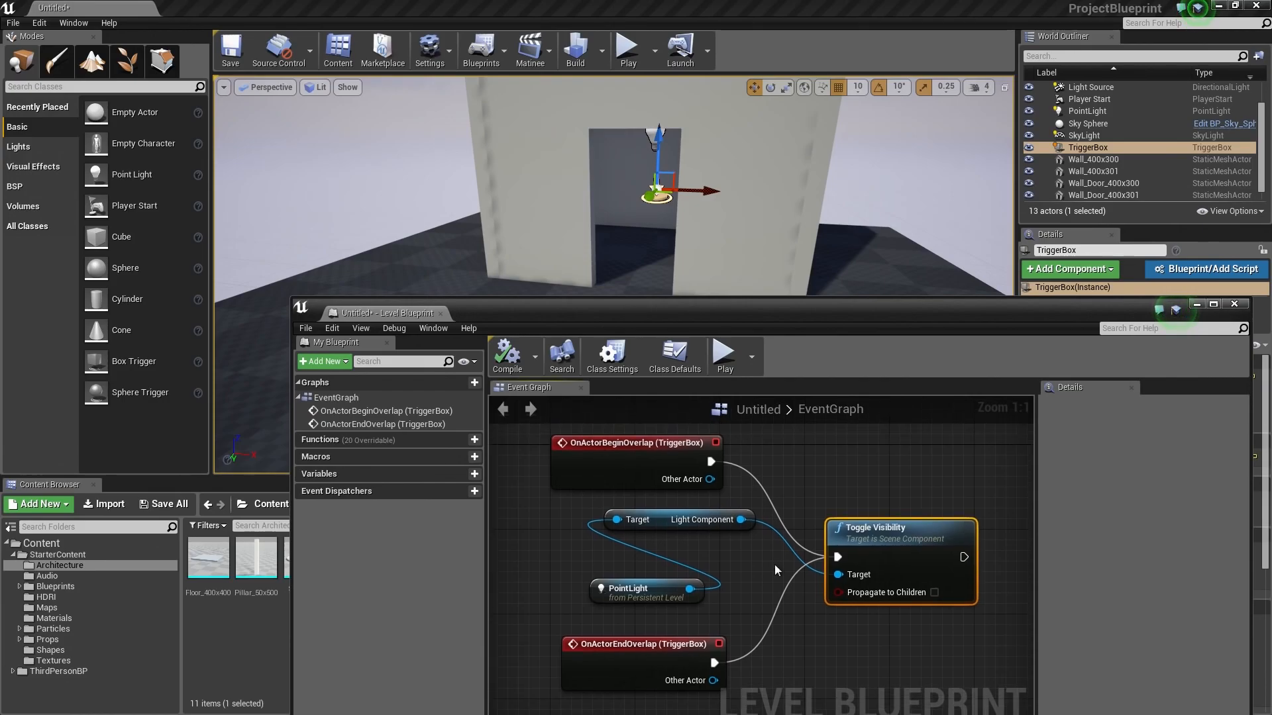